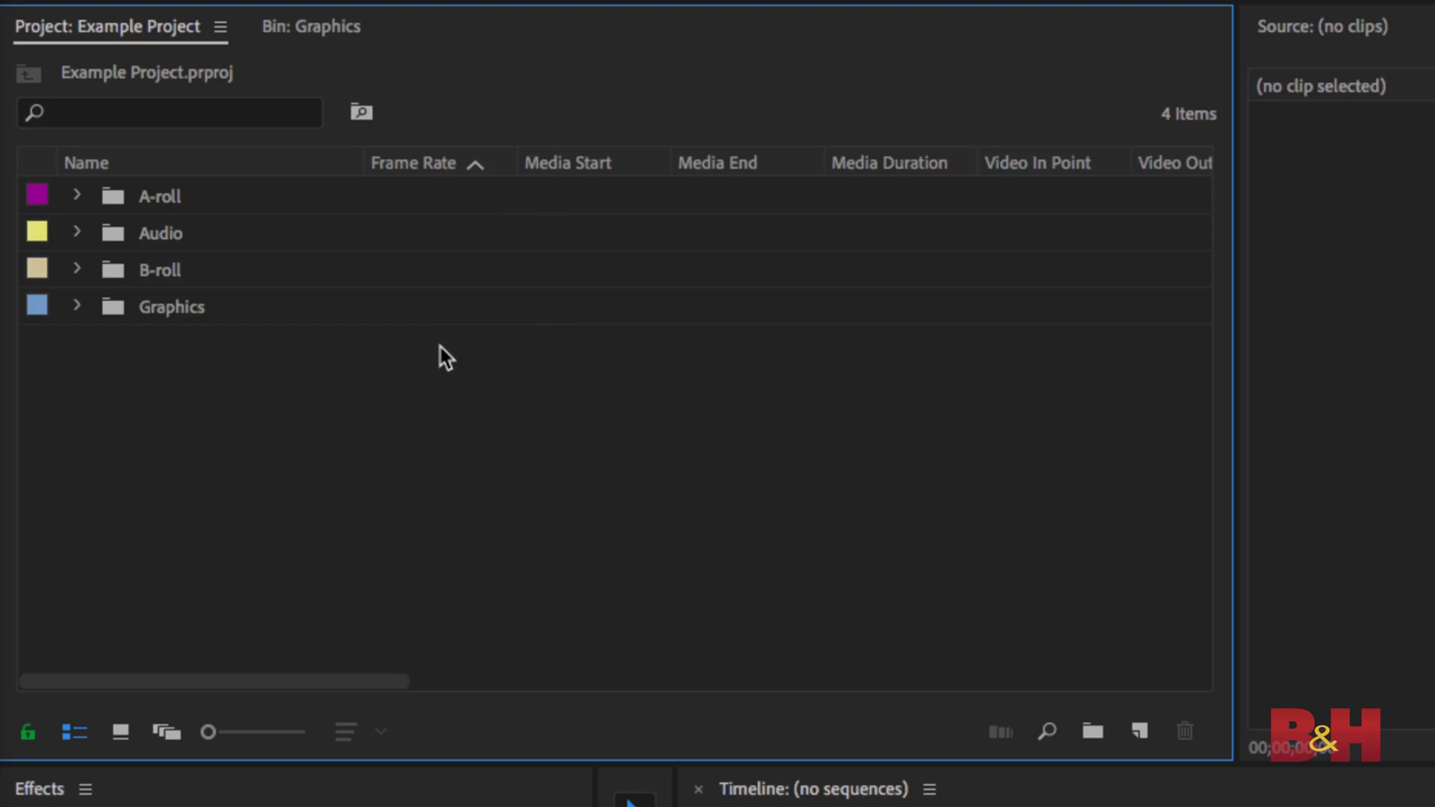
- Expand and collapse the A-roll, Audio and B-roll bins in turn, leaving Graphics expanded
{"action": "key", "text": "ctrl+a"}
{"action": "key", "text": "Up"}
{"action": "key", "text": "Up"}
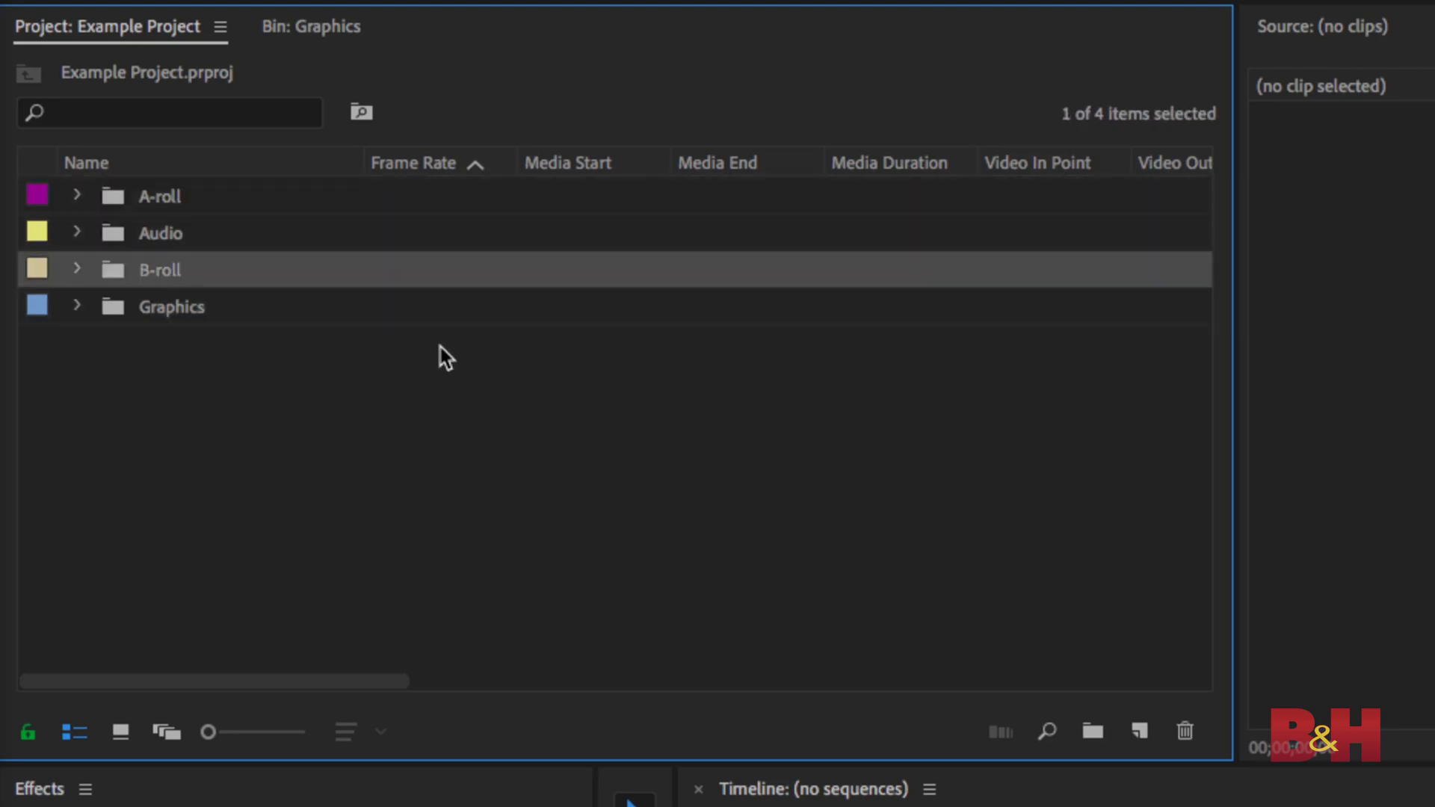
{"action": "key", "text": "Right"}
{"action": "key", "text": "Left"}
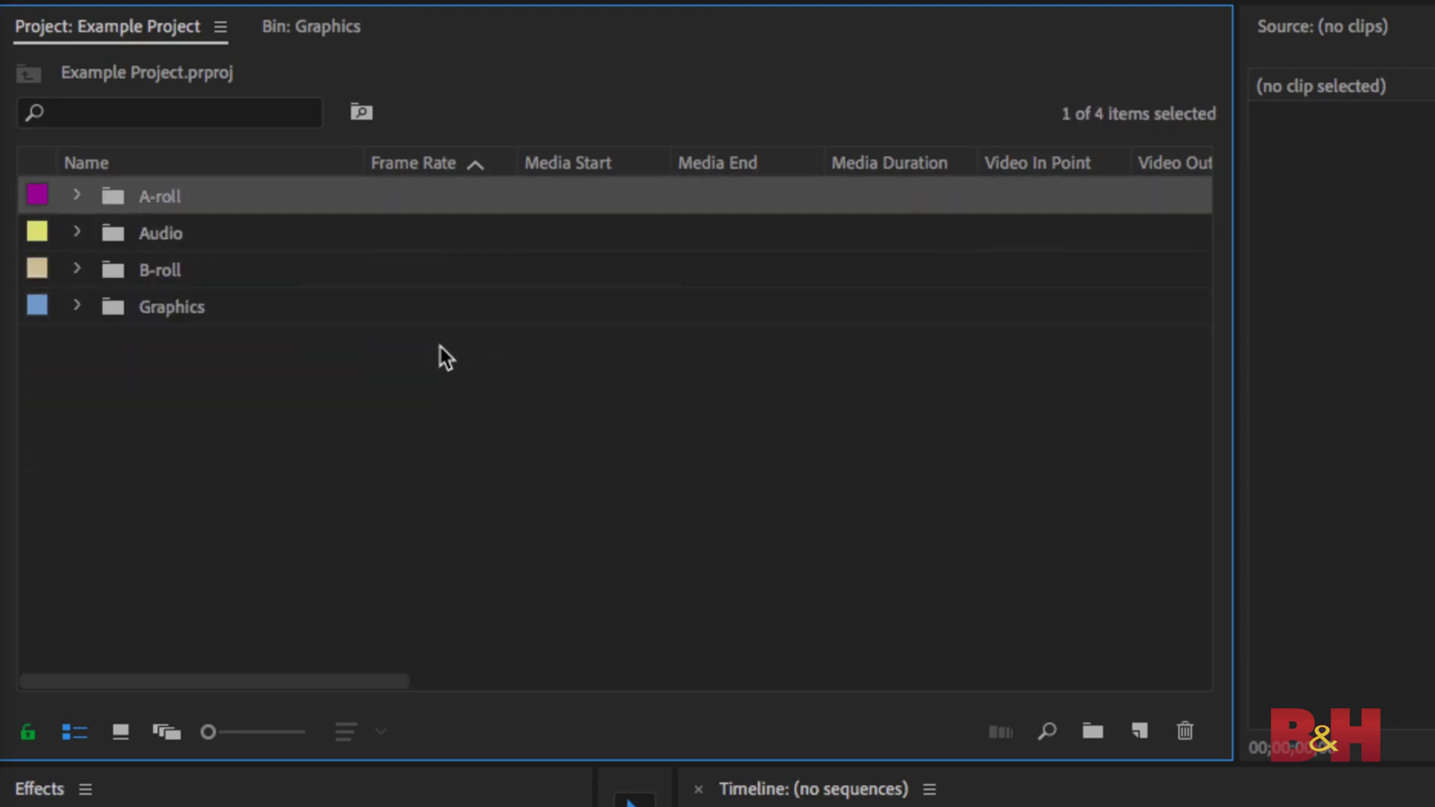
{"action": "key", "text": "Down"}
{"action": "key", "text": "Right"}
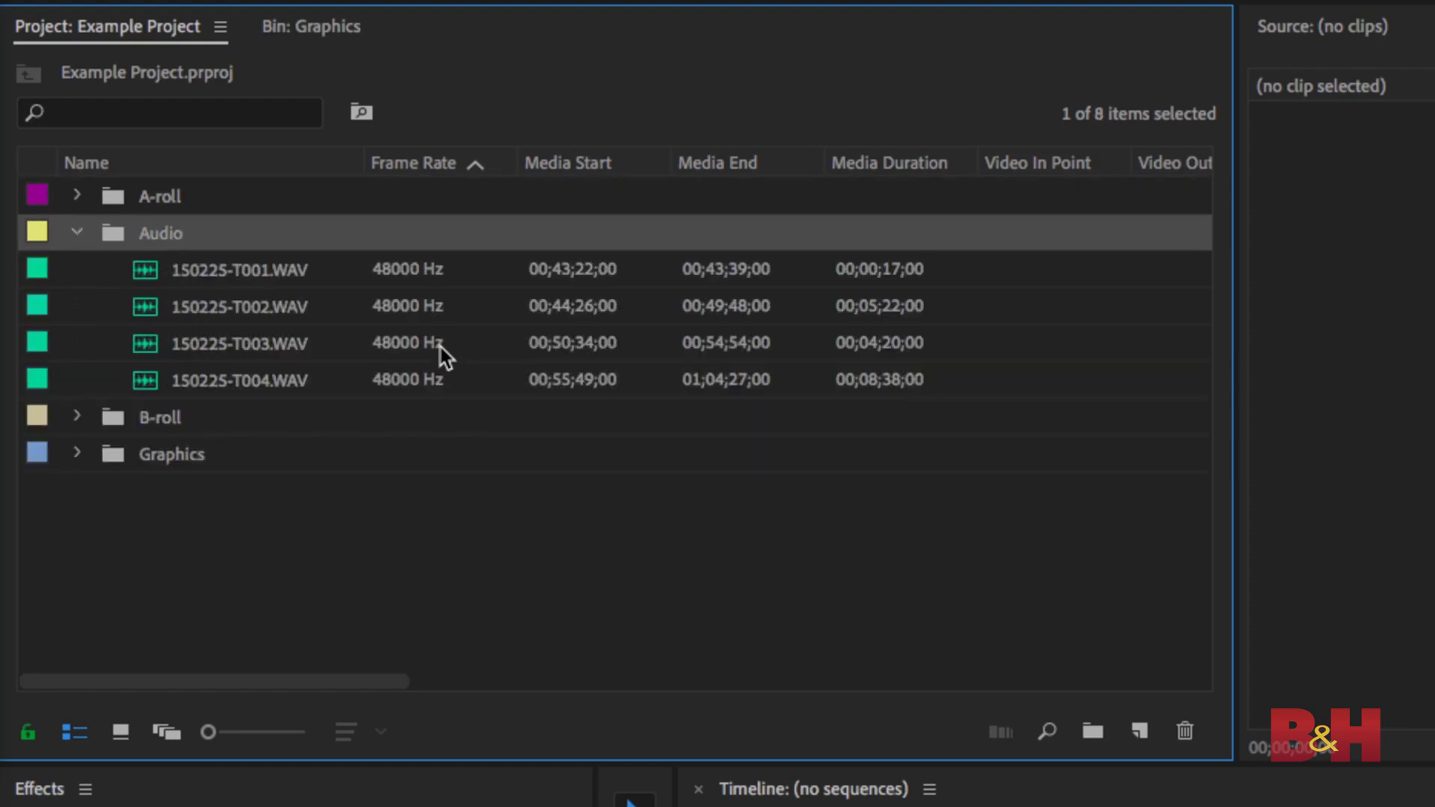
{"action": "key", "text": "Left"}
{"action": "key", "text": "Down"}
{"action": "key", "text": "Right"}
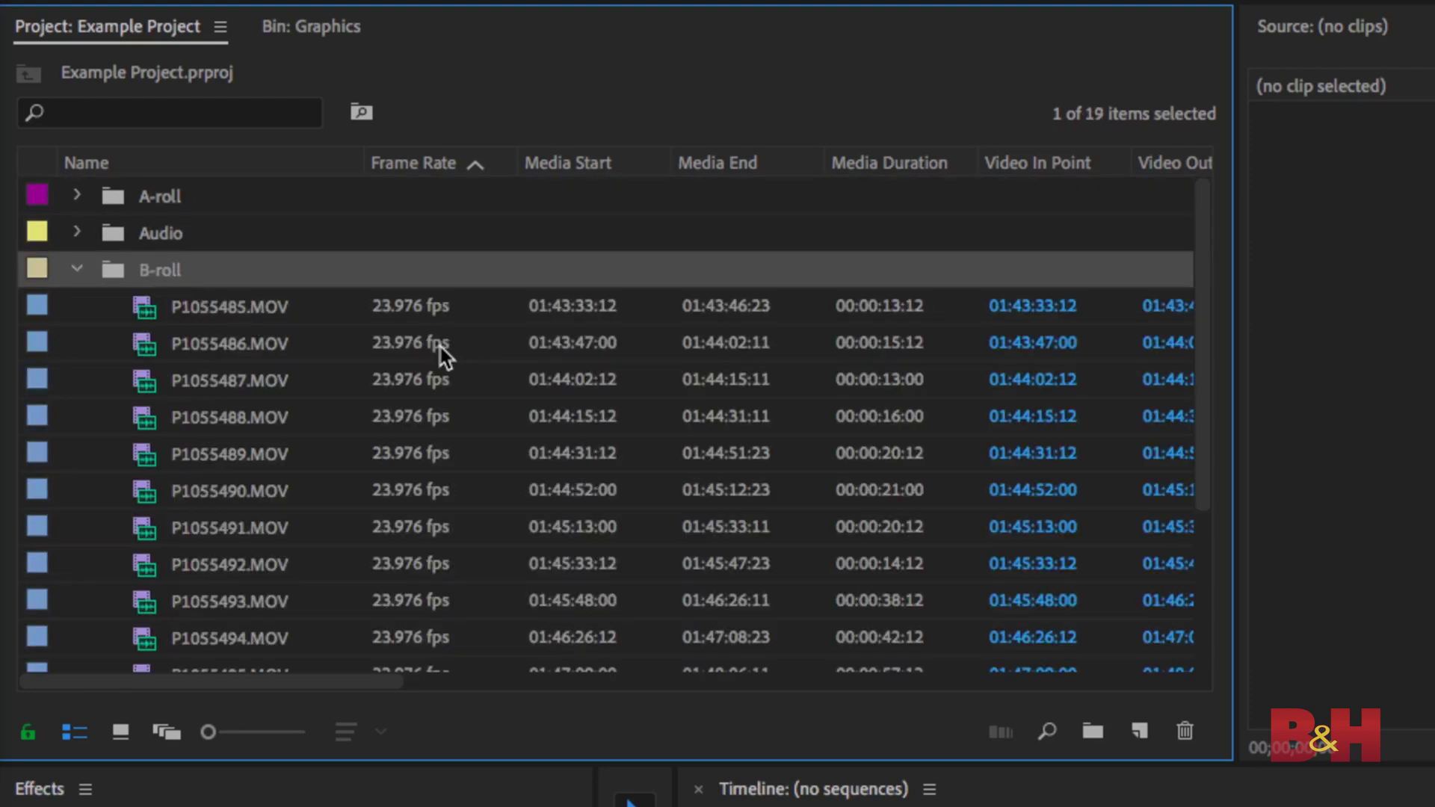
{"action": "key", "text": "Left"}
{"action": "key", "text": "Down"}
{"action": "key", "text": "Right"}
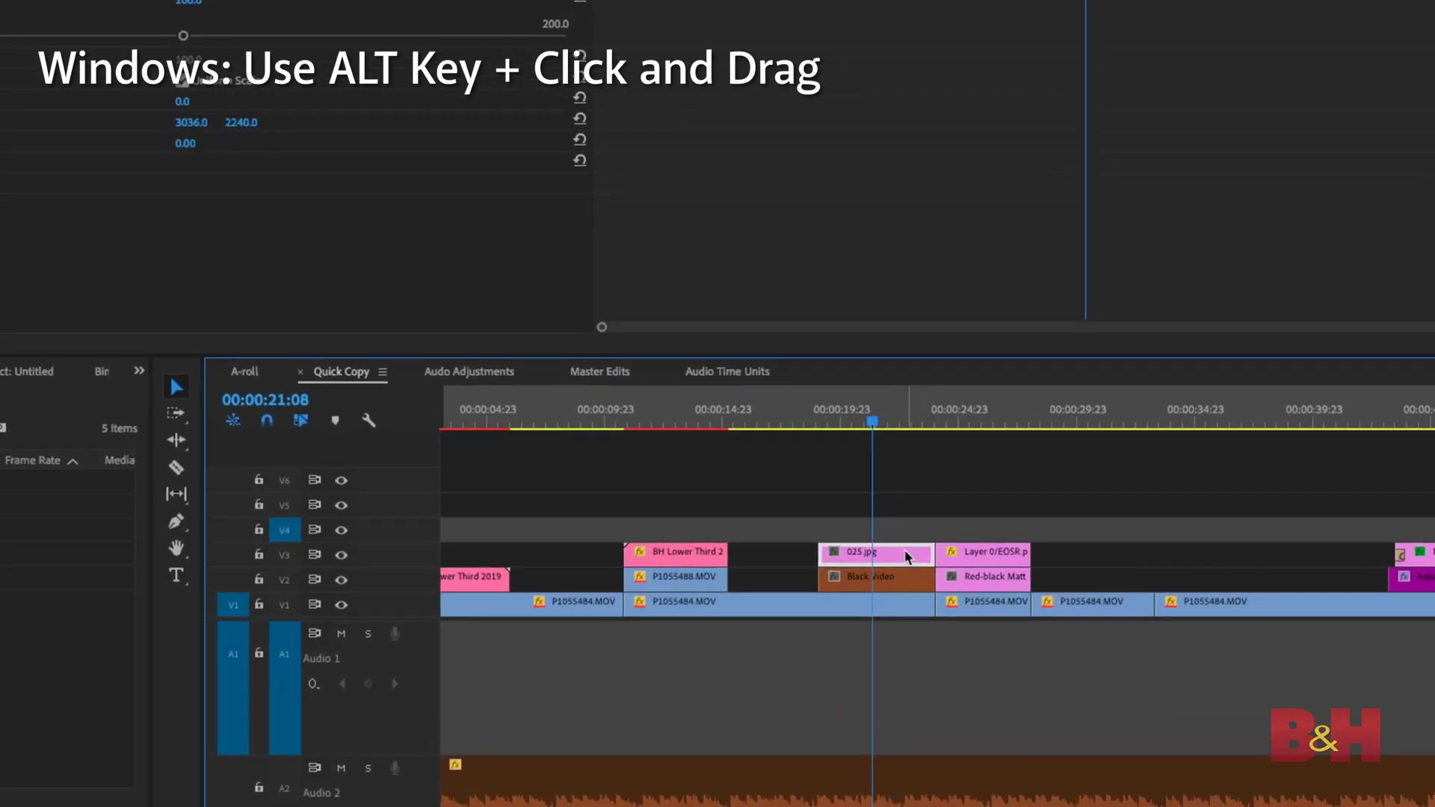
- Move the playhead to 00:01:04:03 and Alt-drag a copy of the V3 clip onto V4
{"action": "left_click", "coordinate": [202, 3]}
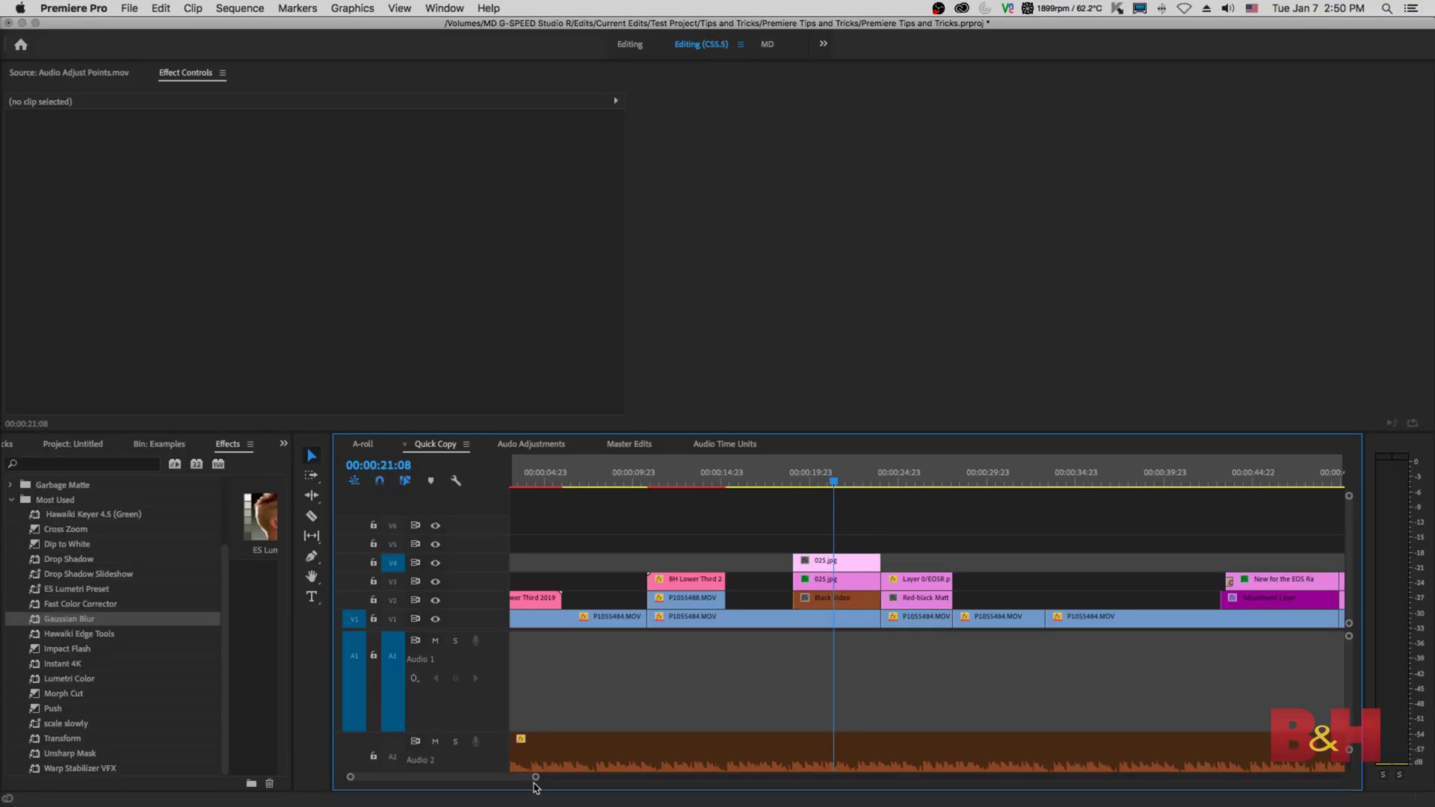
{"action": "left_click_drag", "start_coordinate": [538, 778], "coordinate": [691, 781]}
{"action": "left_click", "coordinate": [982, 482]}
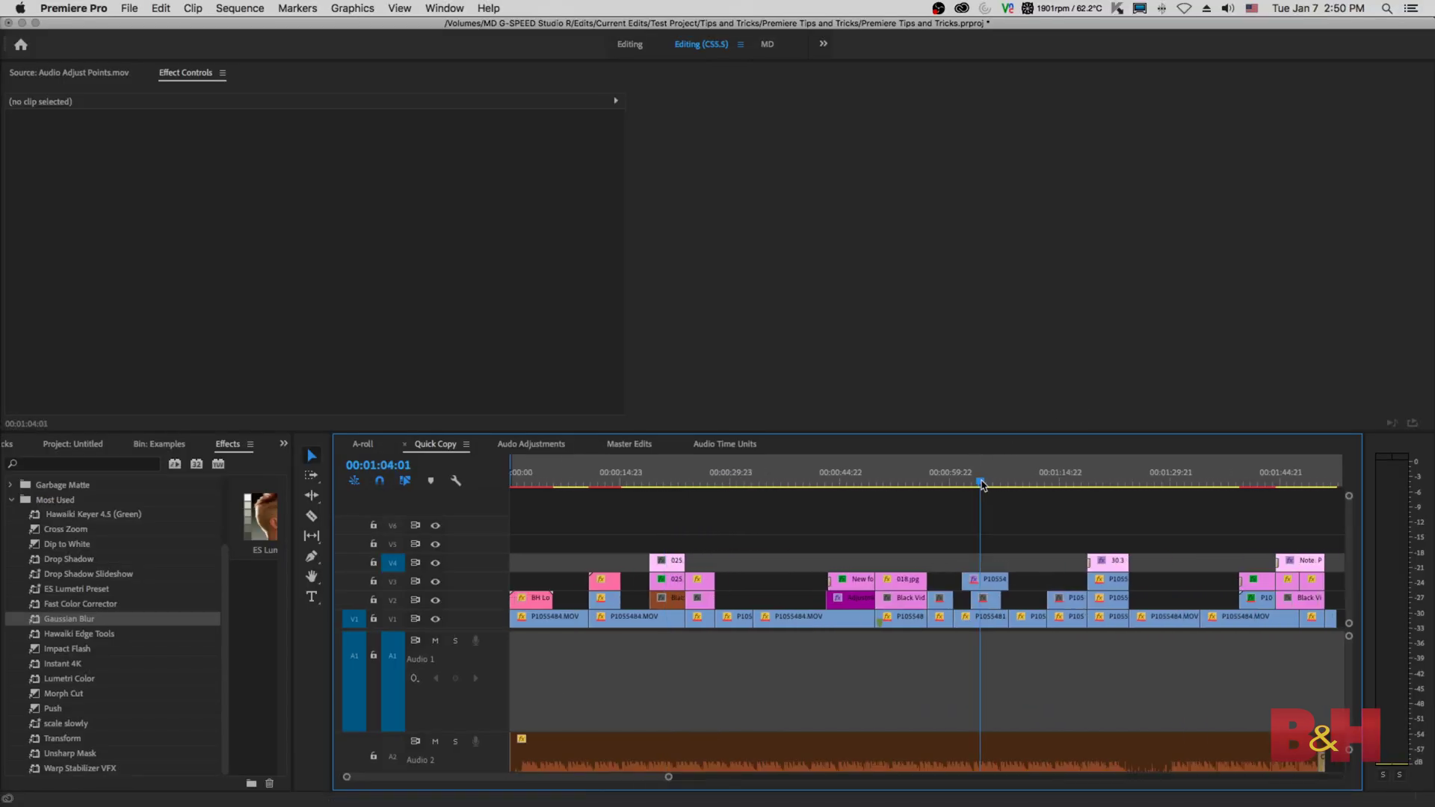
{"action": "left_click_drag", "start_coordinate": [985, 580], "coordinate": [985, 562]}
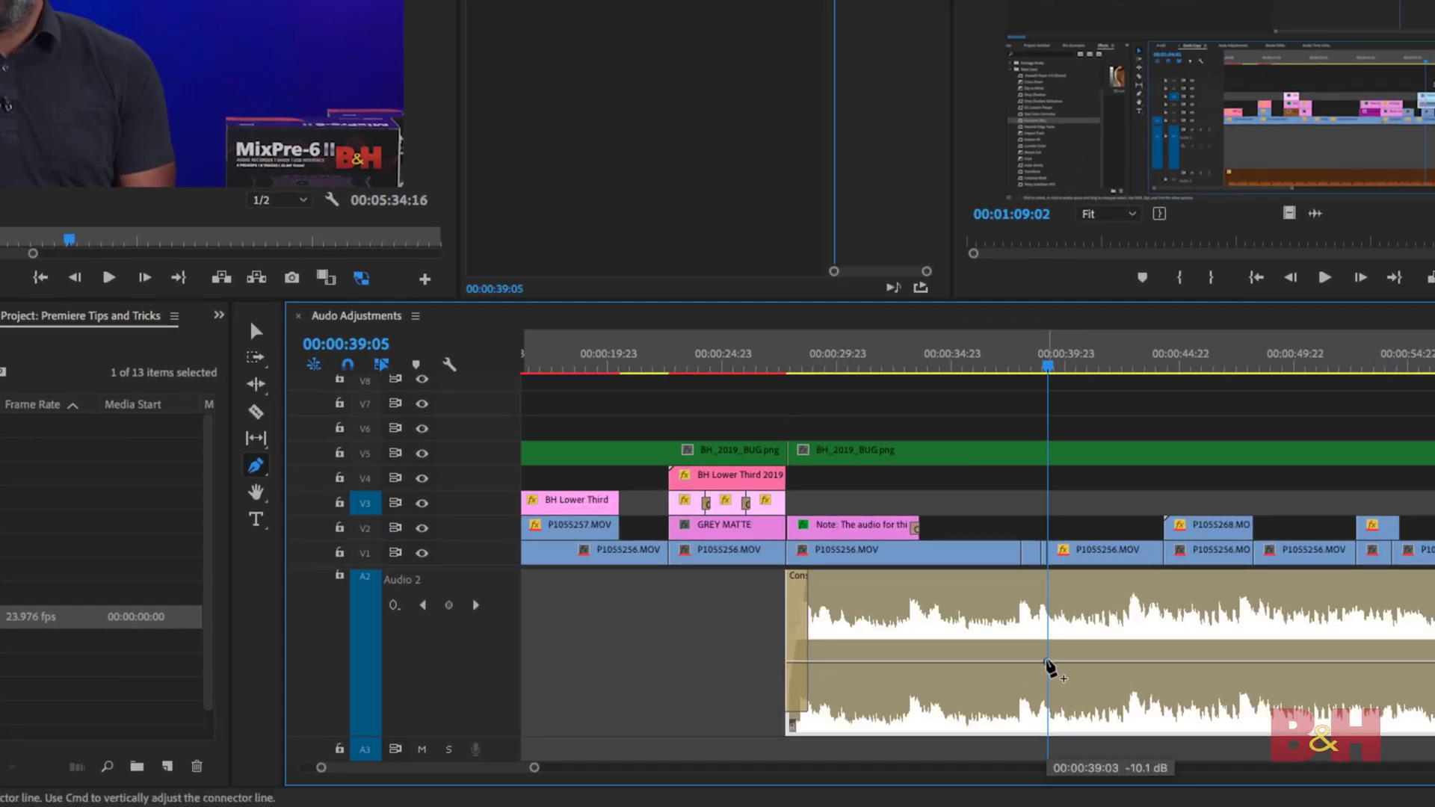
- Add volume keyframes around the playhead on the A2 clip and pull the middle one down to silence
{"action": "left_click", "coordinate": [1163, 662]}
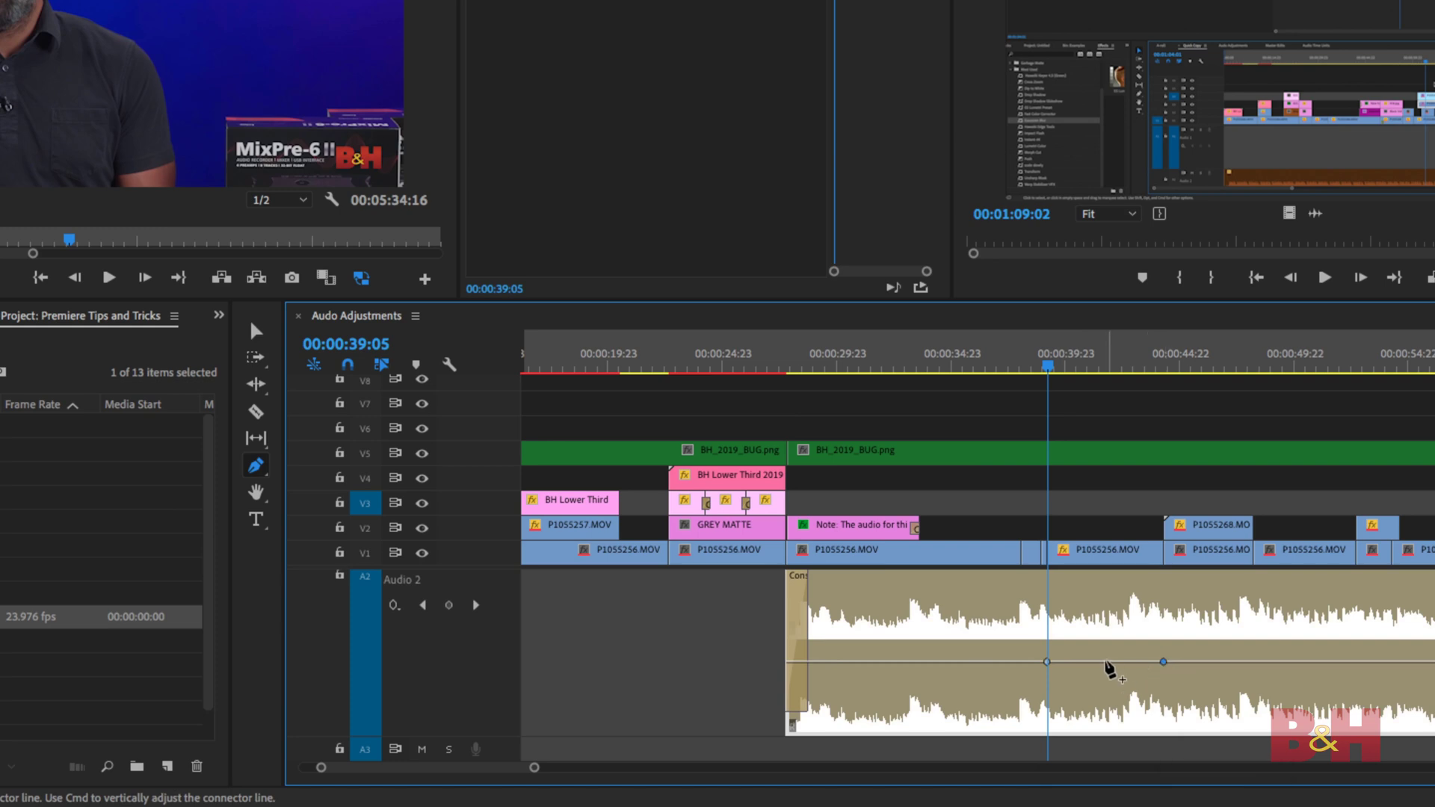
{"action": "left_click", "coordinate": [1105, 663]}
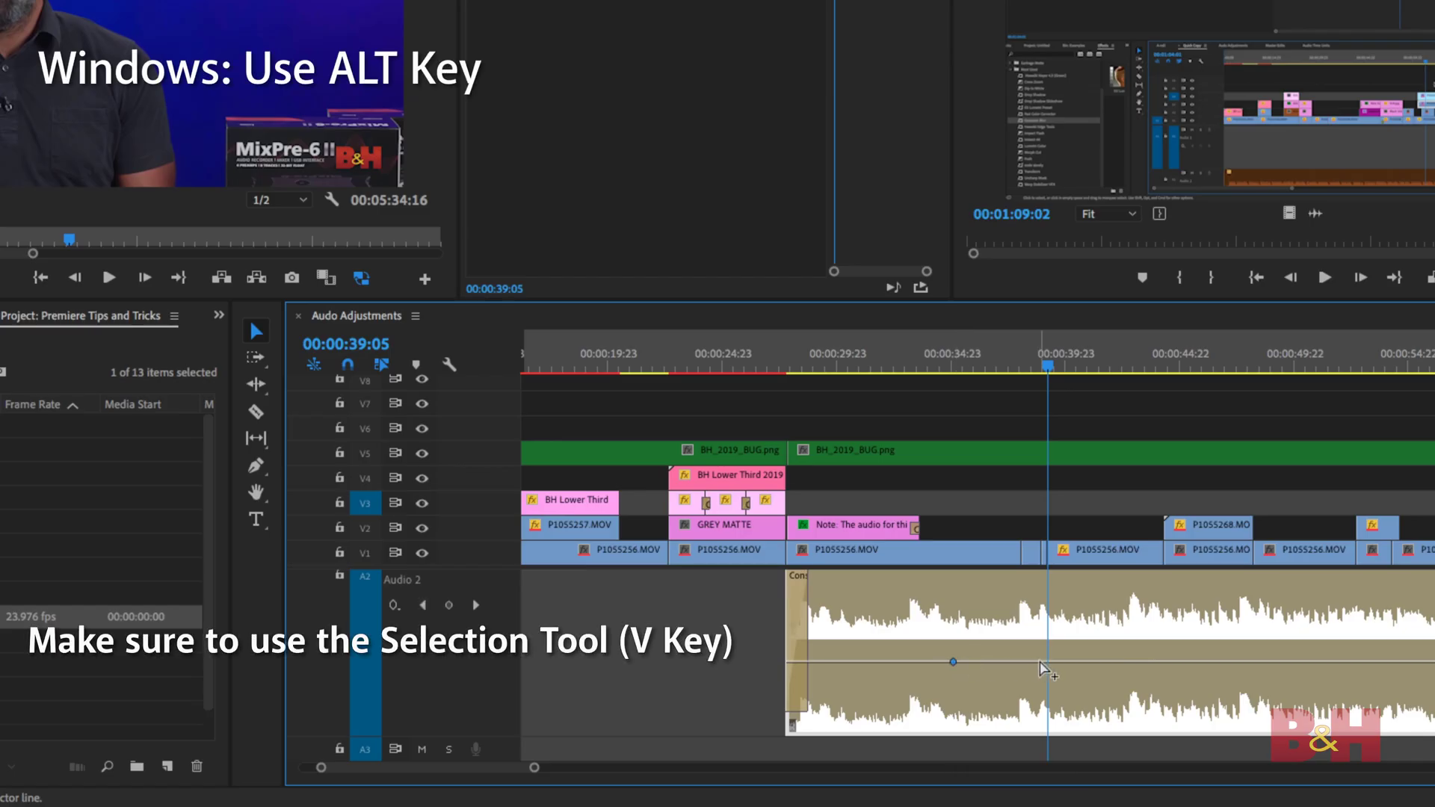
{"action": "left_click", "coordinate": [1047, 662], "text": "ctrl"}
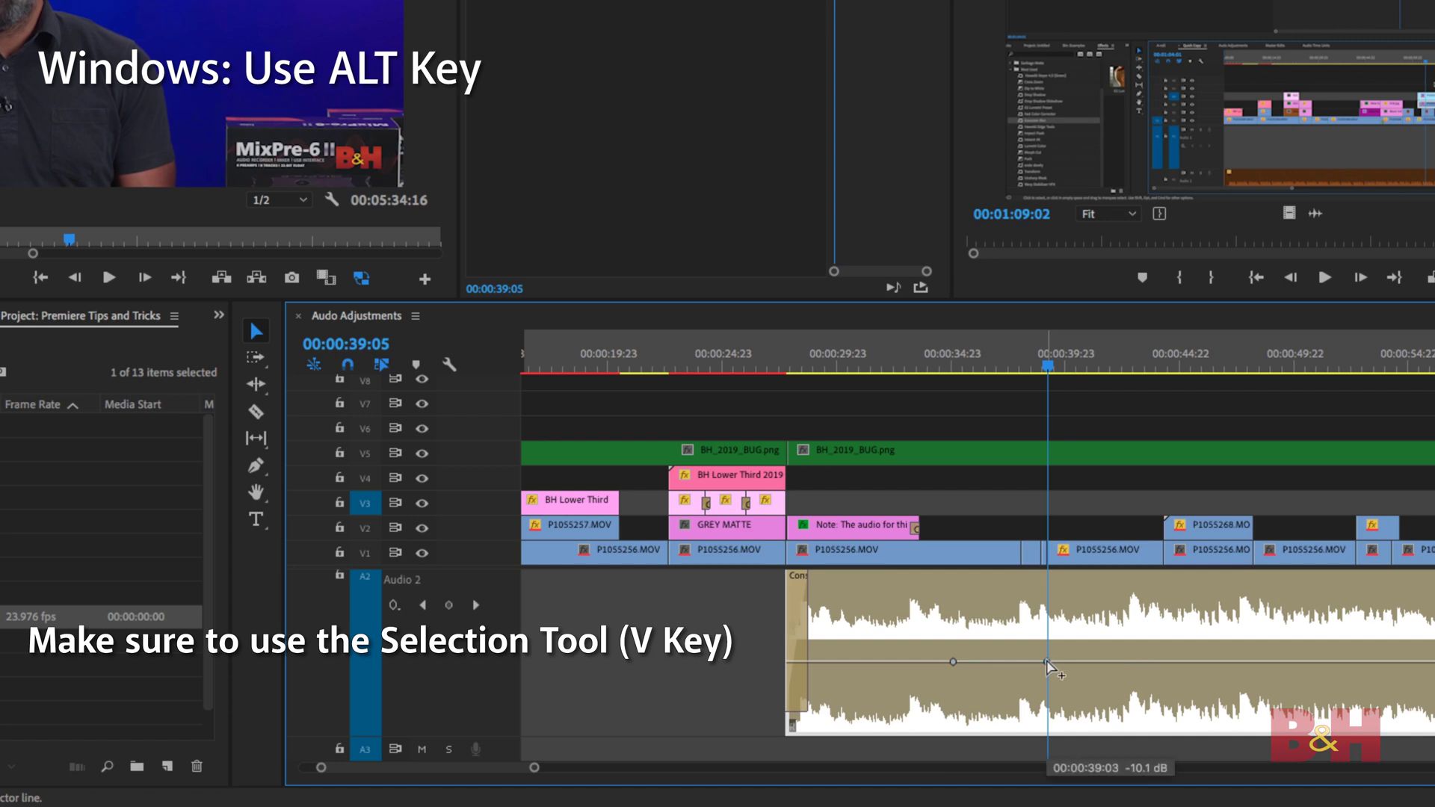
{"action": "left_click", "coordinate": [1161, 662], "text": "ctrl"}
{"action": "left_click_drag", "start_coordinate": [1046, 663], "coordinate": [1044, 727]}
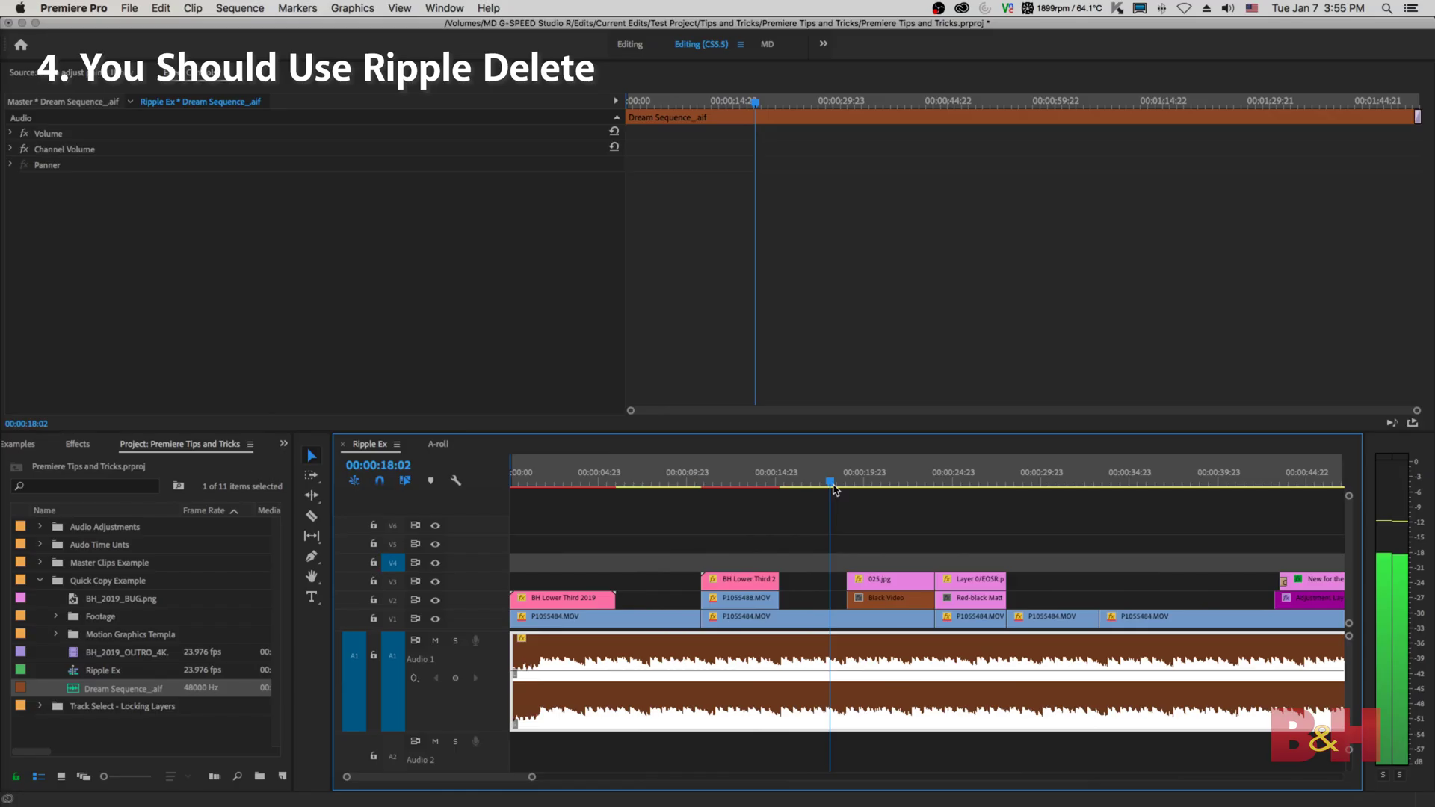
- Razor all tracks at the playhead and near 00:00:29, then ripple delete that section
{"action": "left_click", "coordinate": [901, 632], "text": "shift"}
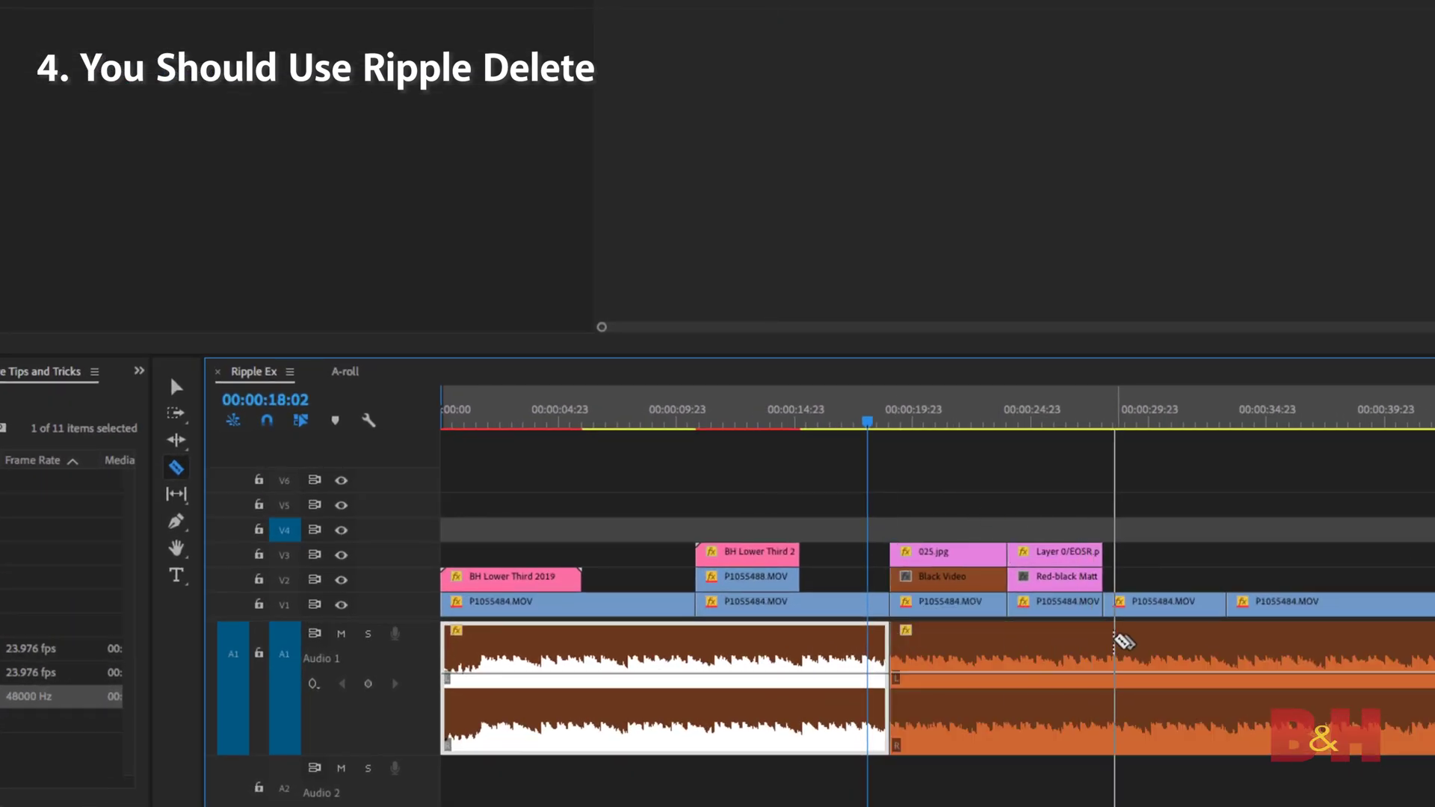
{"action": "left_click", "coordinate": [1104, 643]}
{"action": "key", "text": "v"}
{"action": "key", "text": "shift+Delete"}
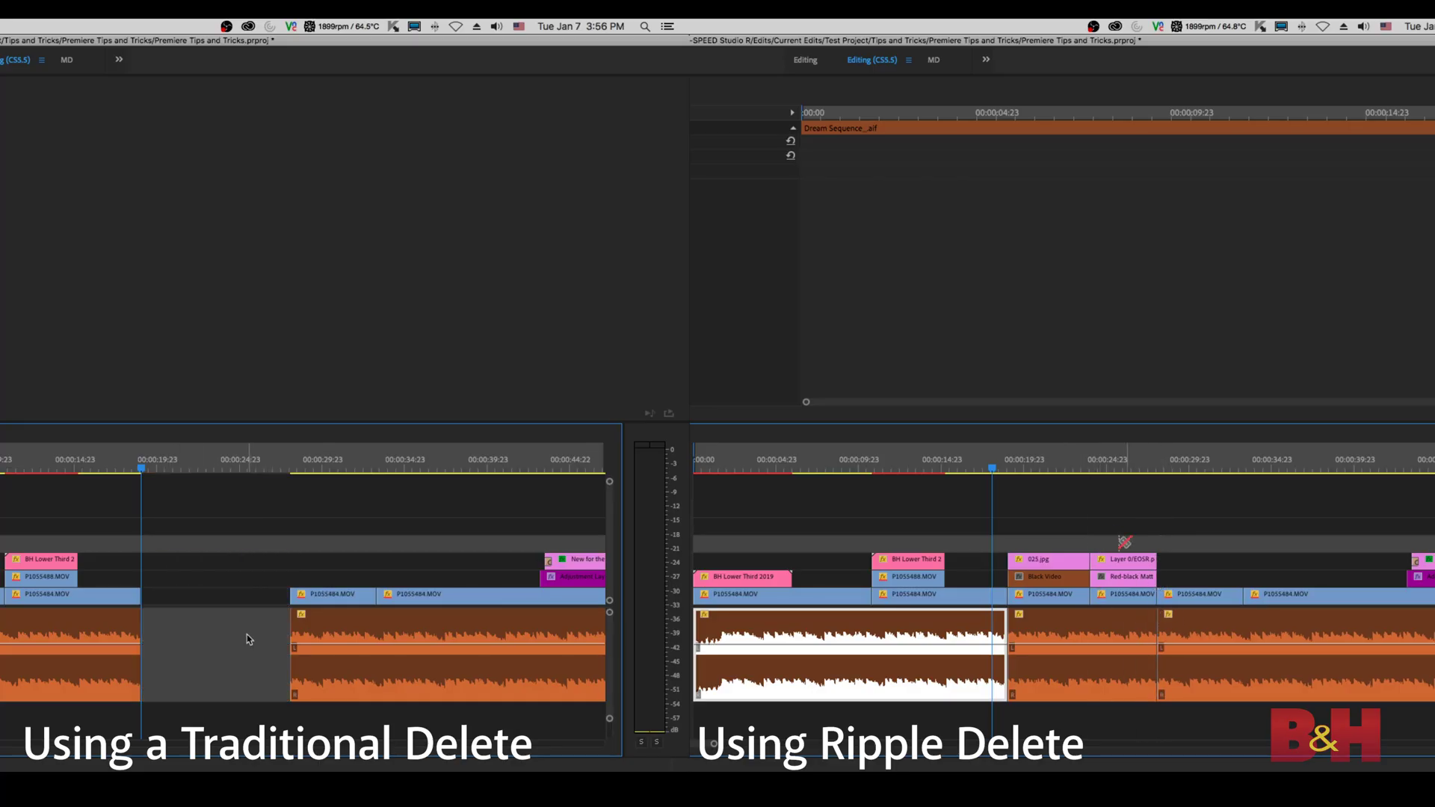
- Ripple delete the marquee-selected section on the right copy; drag later clips into the left copy's gap
{"action": "left_click_drag", "start_coordinate": [1011, 532], "coordinate": [1155, 692]}
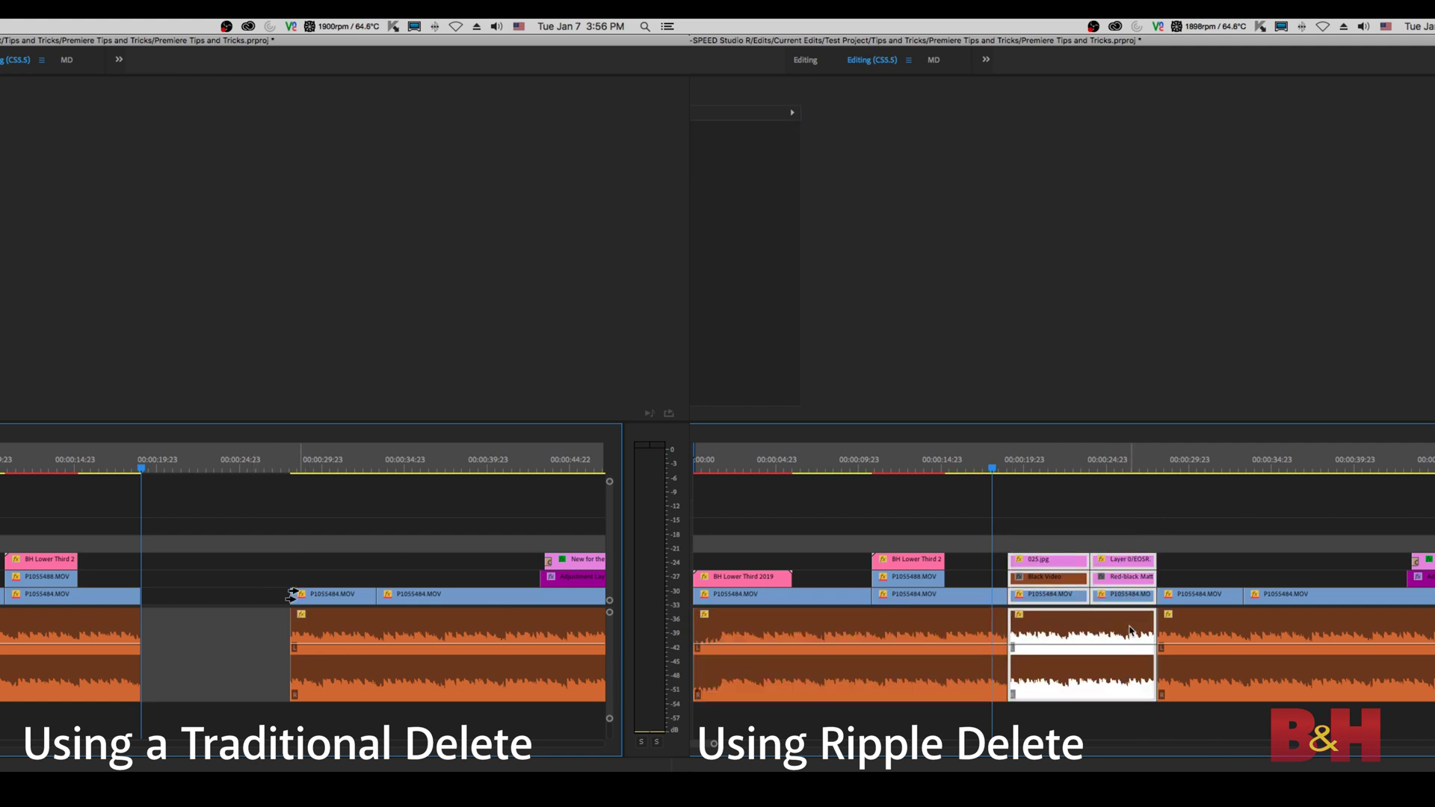
{"action": "left_click", "coordinate": [293, 598]}
{"action": "key", "text": "shift+Delete"}
{"action": "left_click_drag", "start_coordinate": [320, 602], "coordinate": [179, 605]}
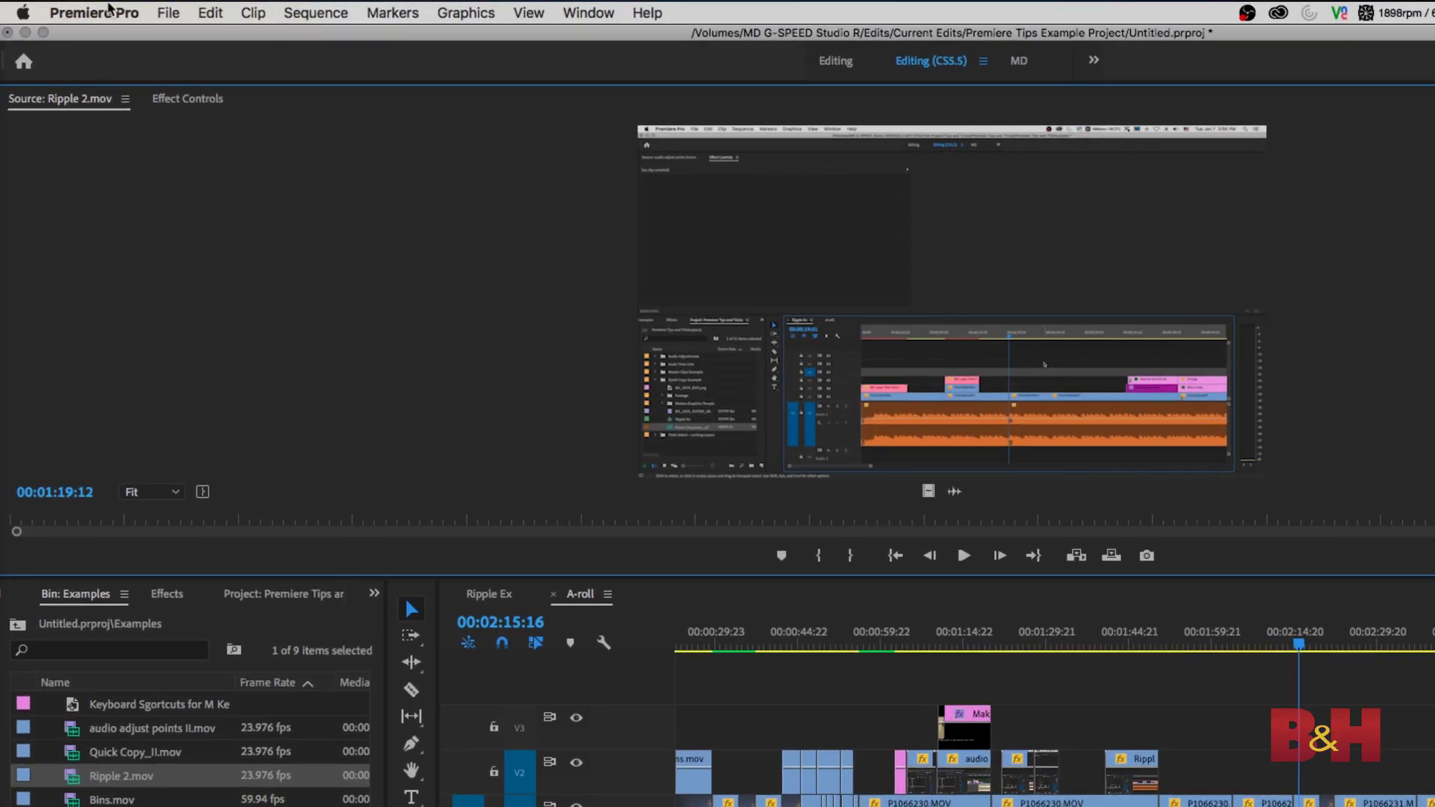
- Search 'ripple' in Keyboard Shortcuts and check Ripple Delete's assigned key, Forward Delete
{"action": "left_click", "coordinate": [112, 13]}
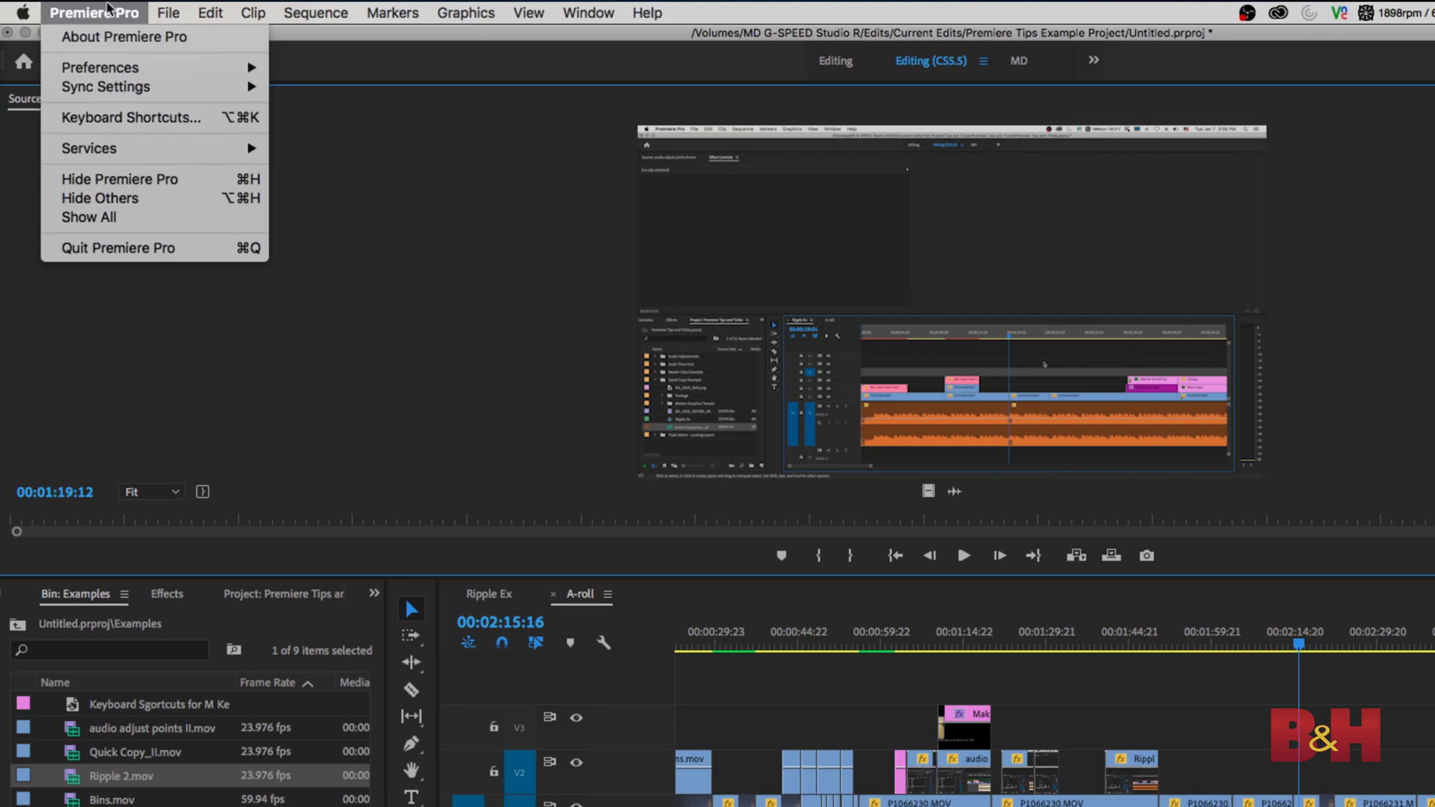
{"action": "left_click", "coordinate": [210, 130]}
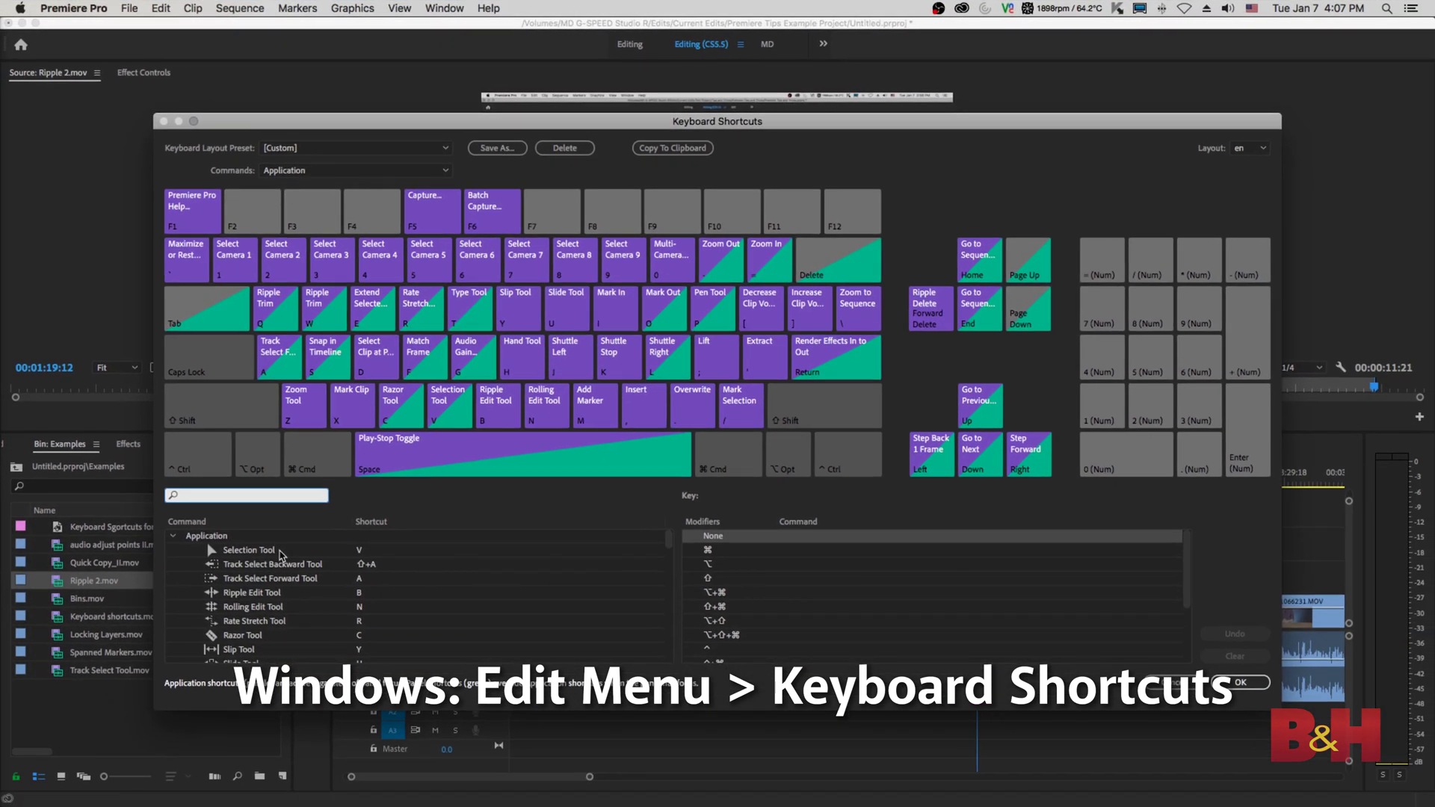
{"action": "type", "text": "ripple"}
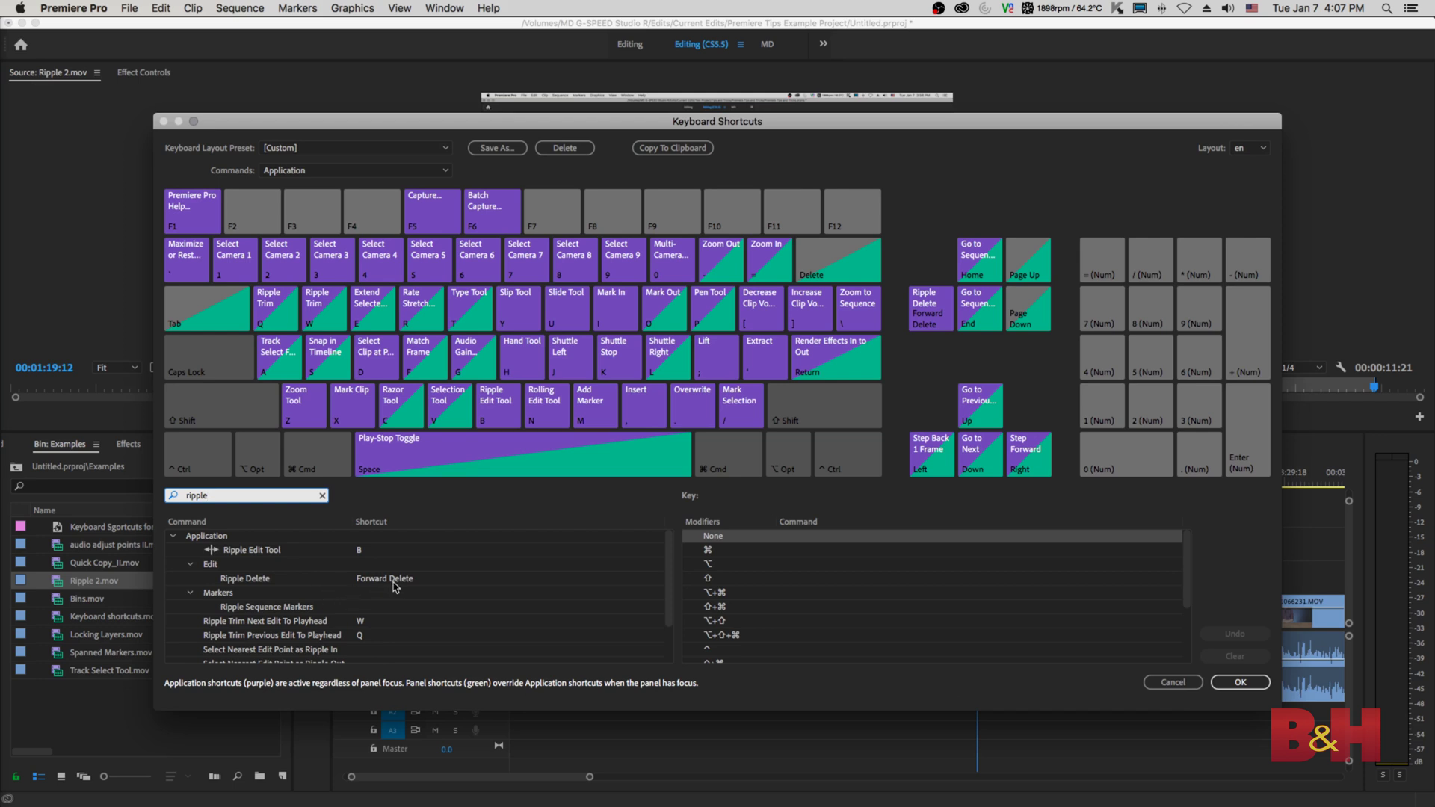
{"action": "left_click", "coordinate": [463, 584]}
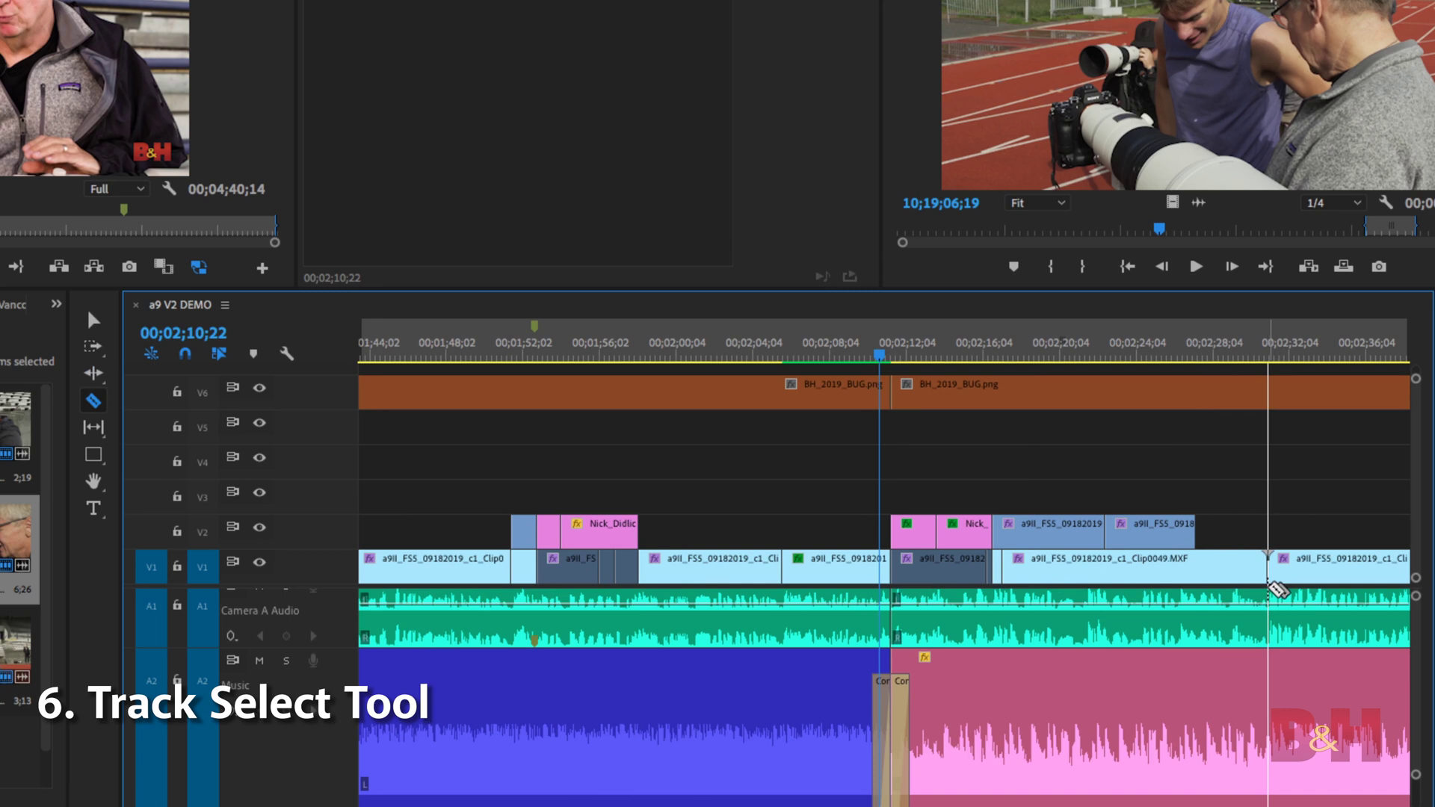
- Split all tracks near 00;02;32 and push every later clip about ten seconds later
{"action": "left_click", "coordinate": [1264, 697], "text": "shift"}
{"action": "key", "text": "a"}
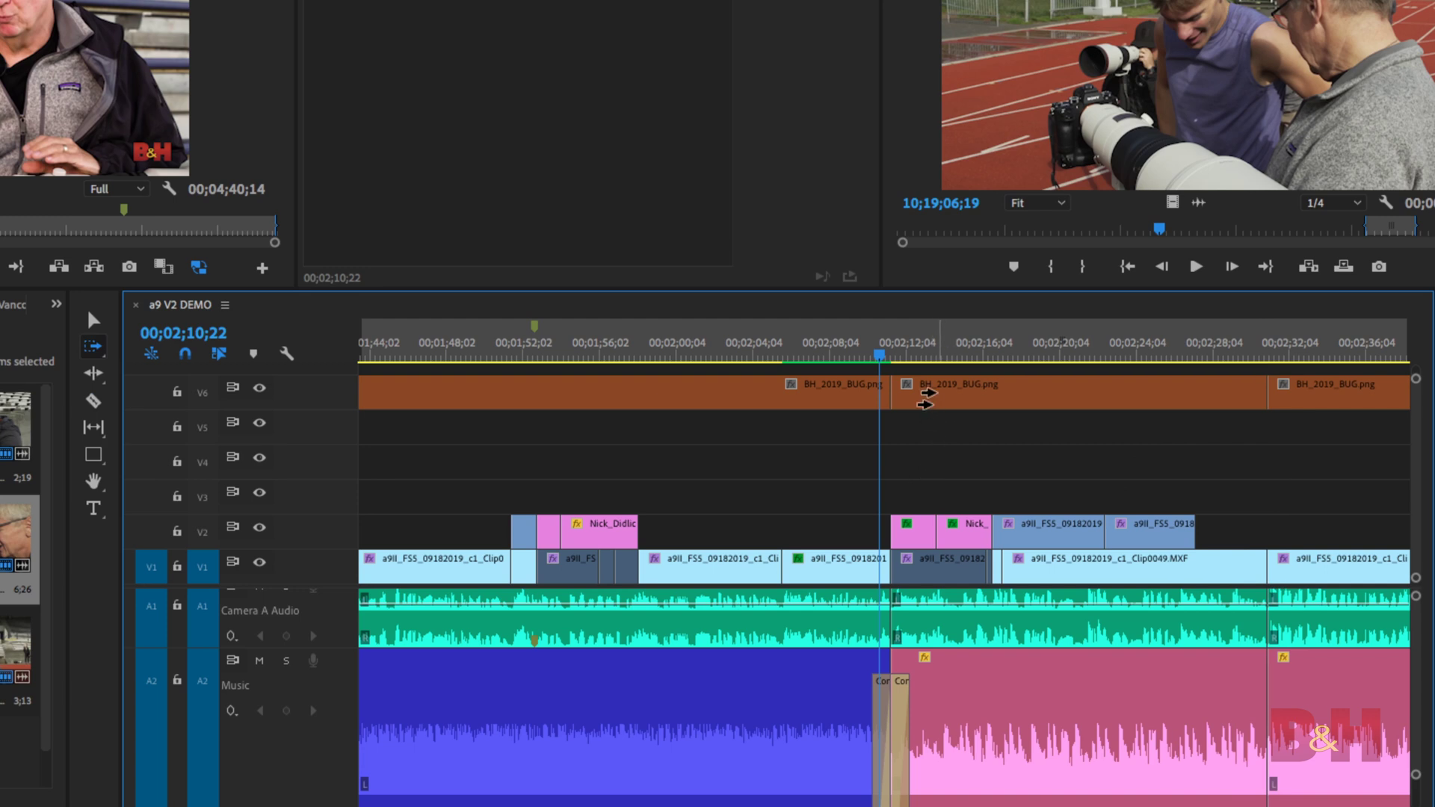
{"action": "left_click", "coordinate": [925, 399]}
{"action": "key", "text": "v"}
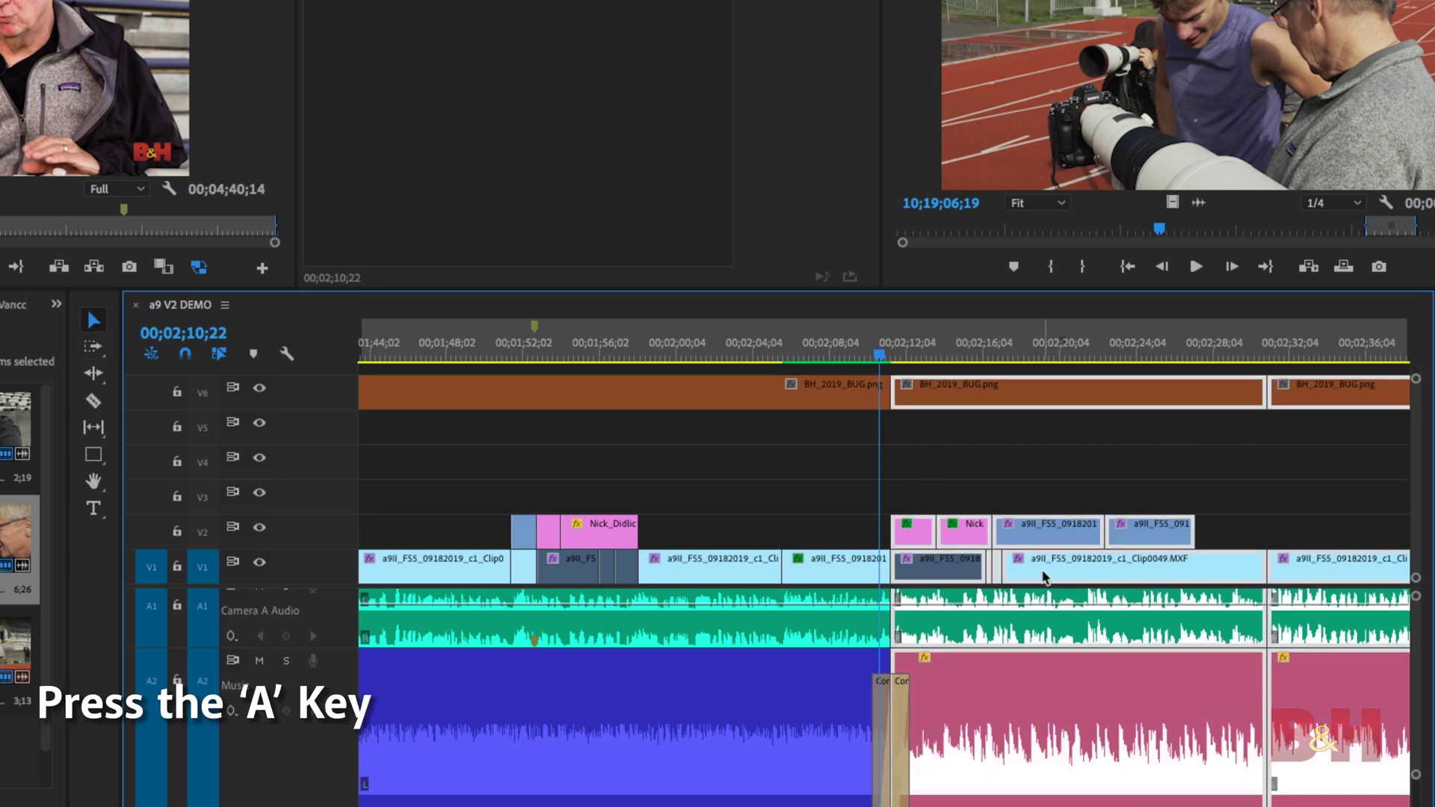
{"action": "left_click_drag", "start_coordinate": [1043, 561], "coordinate": [1400, 562]}
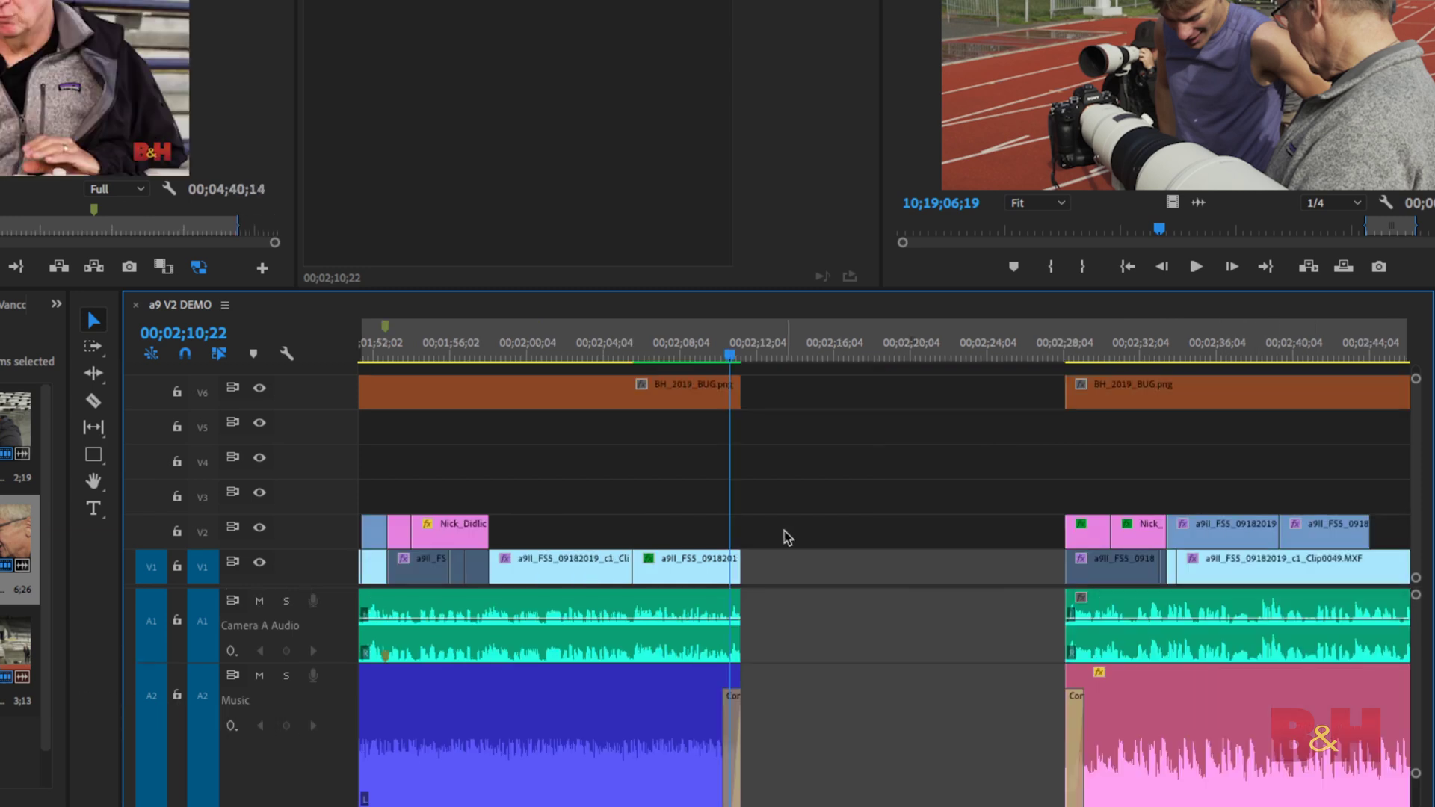
- Try backward track selection, then slide the later clips back left to narrow the gap
{"action": "key", "text": "shift+a"}
{"action": "left_click", "coordinate": [710, 571]}
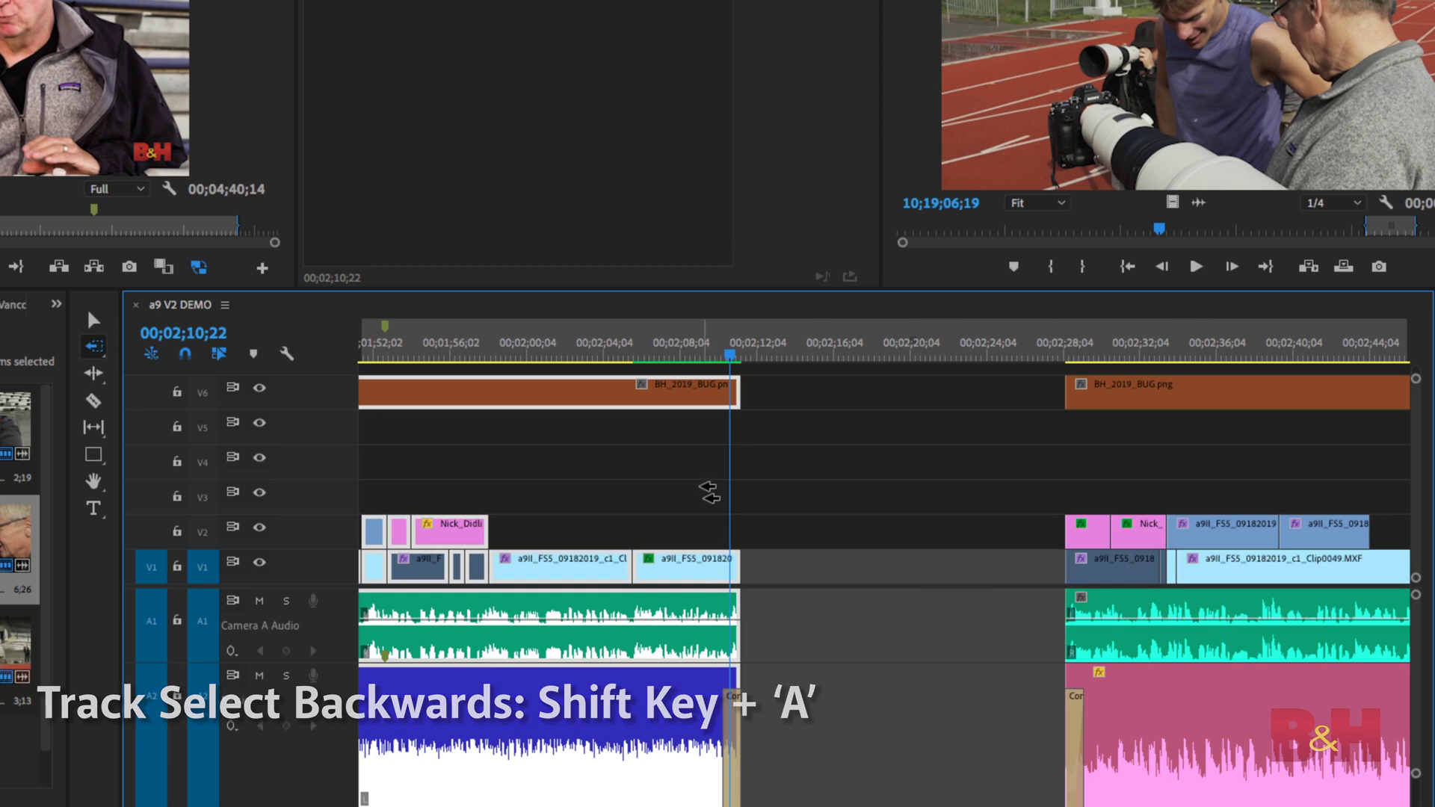
{"action": "key", "text": "a"}
{"action": "key", "text": "ctrl+shift+a"}
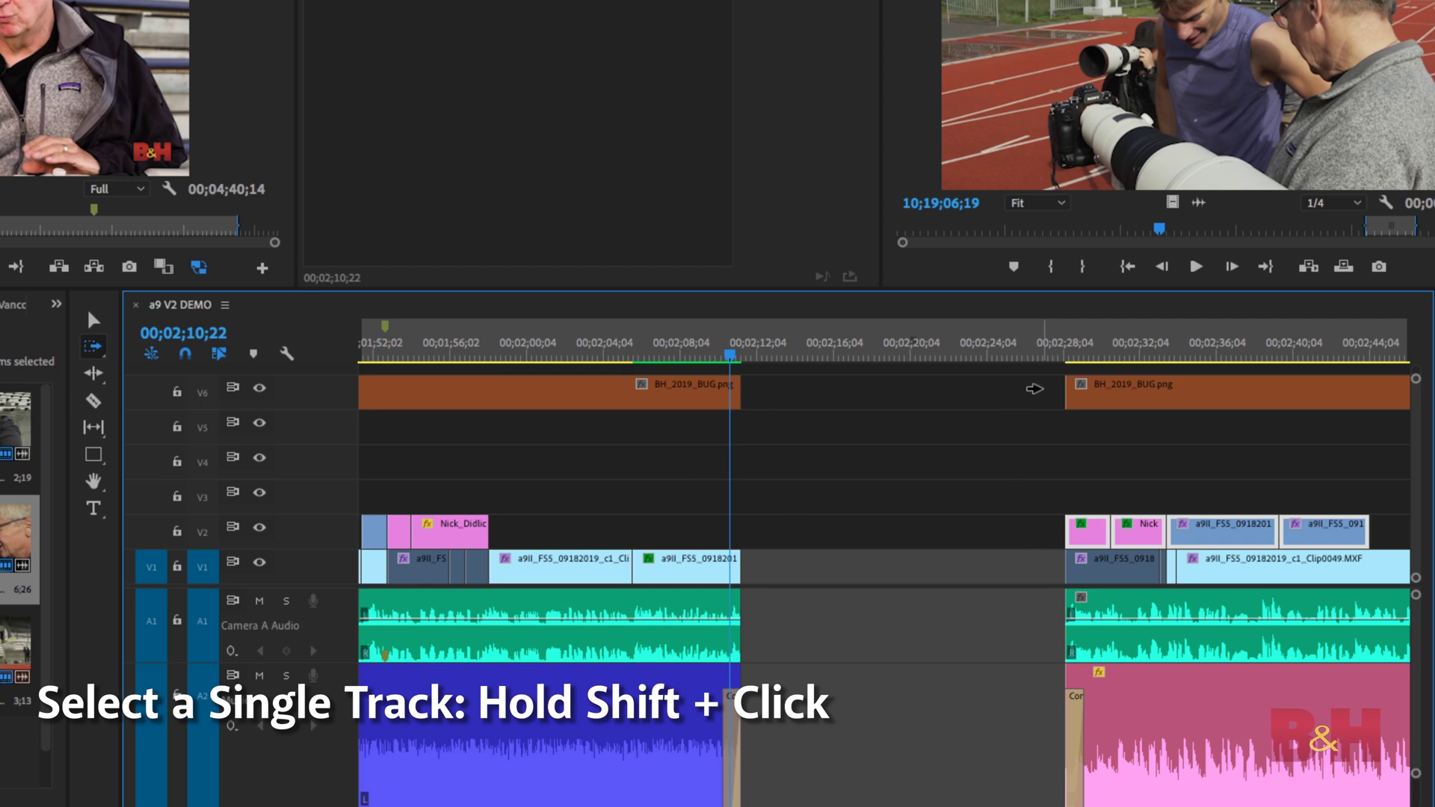
{"action": "left_click", "coordinate": [1035, 389]}
{"action": "left_click_drag", "start_coordinate": [1032, 419], "coordinate": [838, 449]}
- Extend the V1 clip's out-point to fill the empty gap
{"action": "key", "text": "v"}
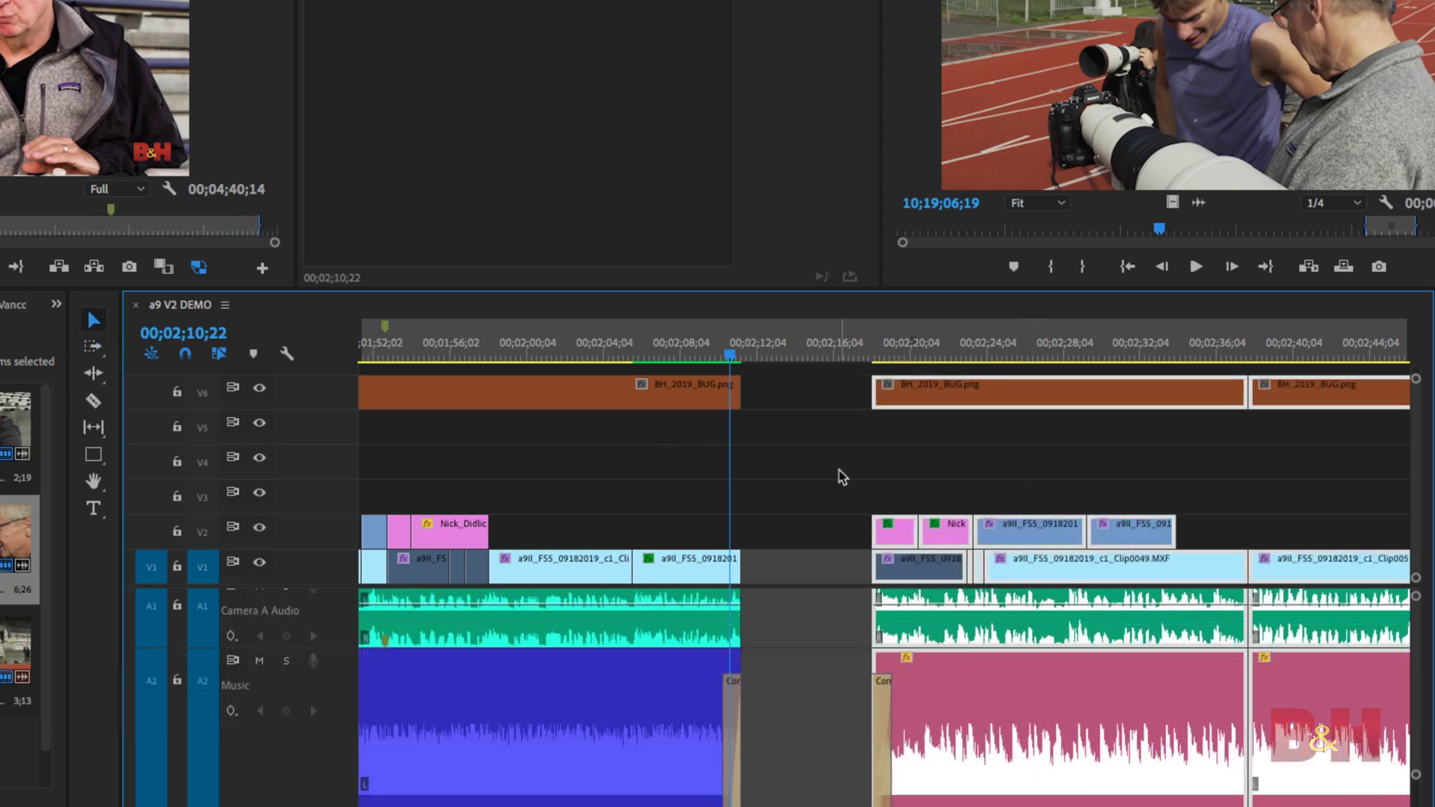
{"action": "left_click", "coordinate": [843, 477]}
{"action": "left_click", "coordinate": [828, 565]}
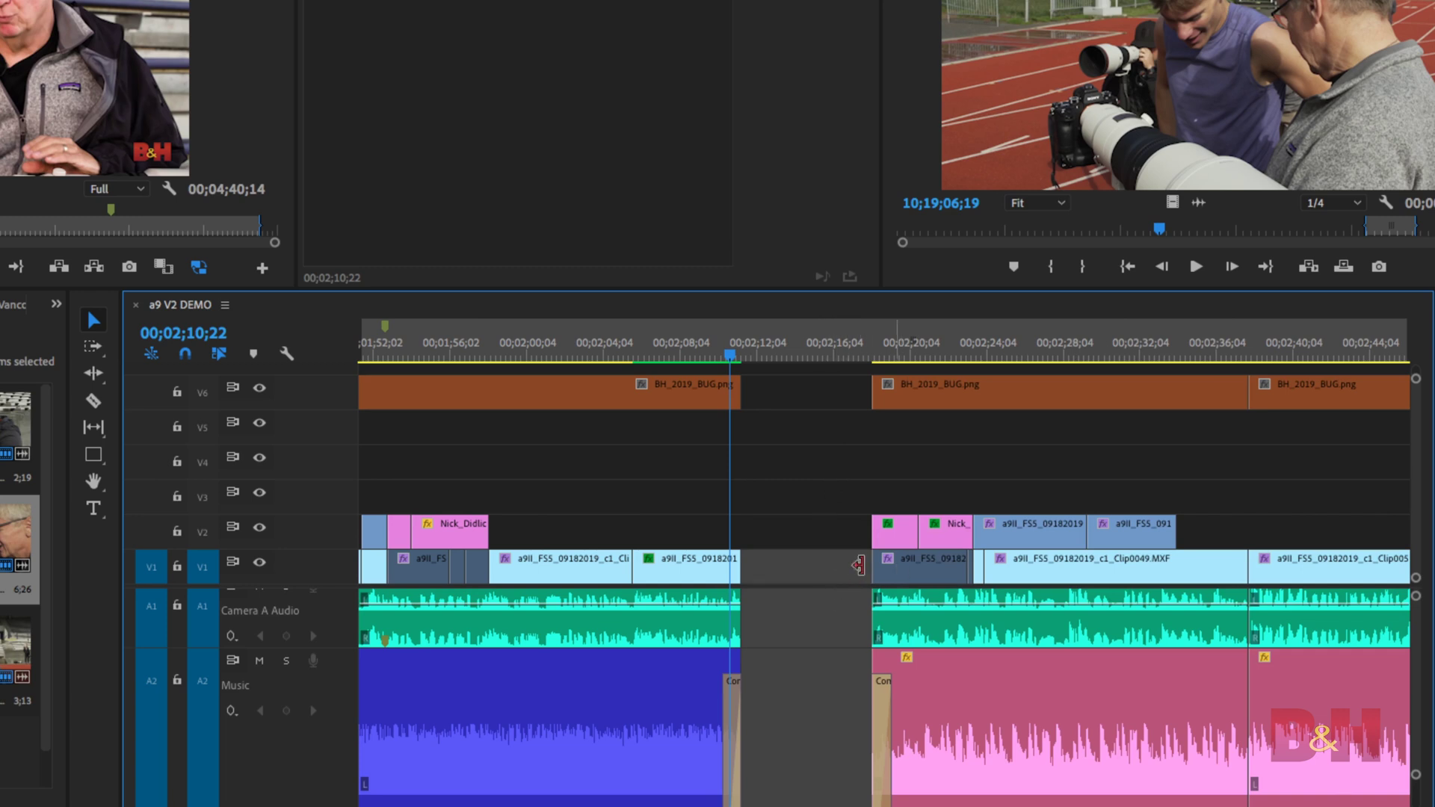
{"action": "left_click_drag", "start_coordinate": [735, 568], "coordinate": [888, 620]}
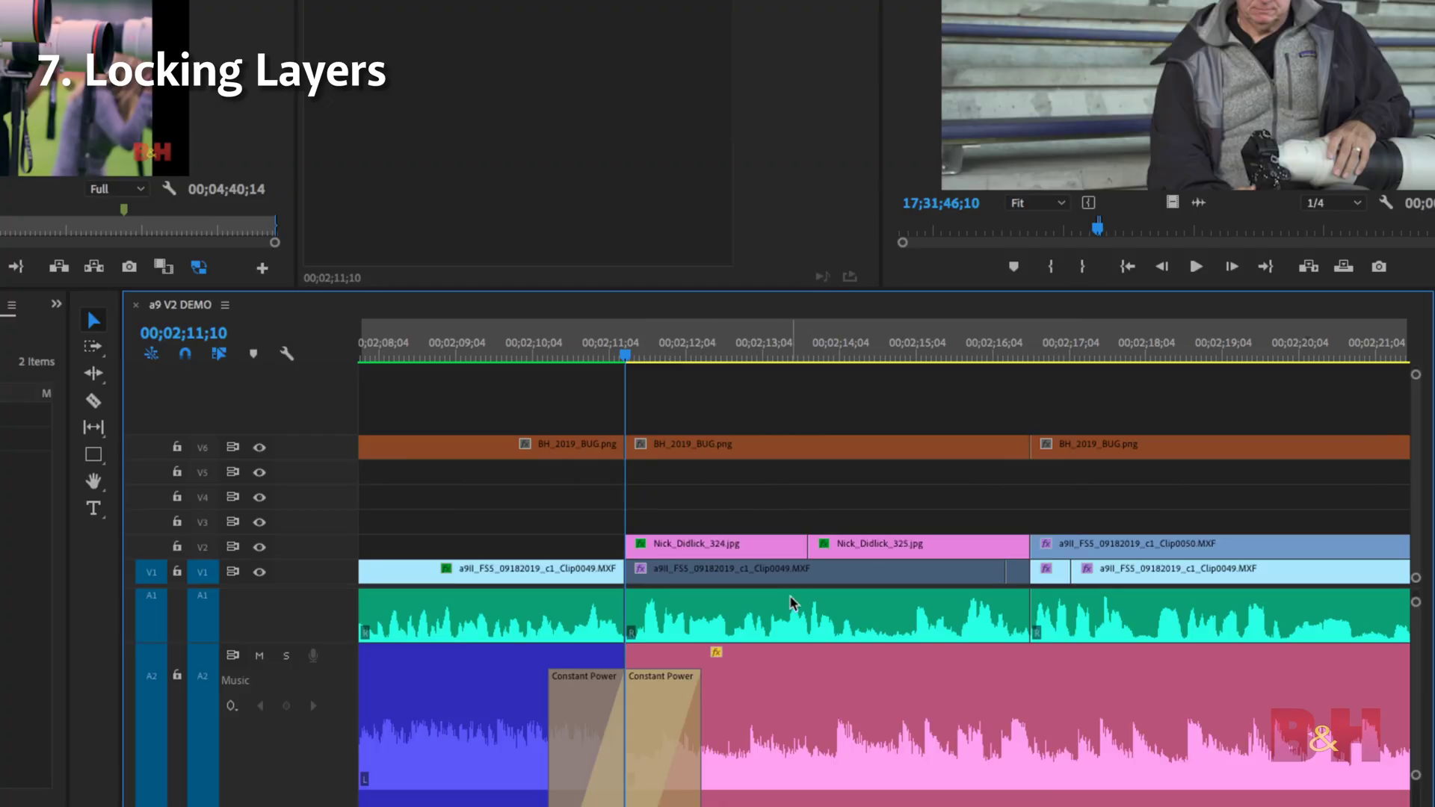
{"action": "scroll", "coordinate": [792, 602], "scroll_direction": "up", "scroll_amount": 3}
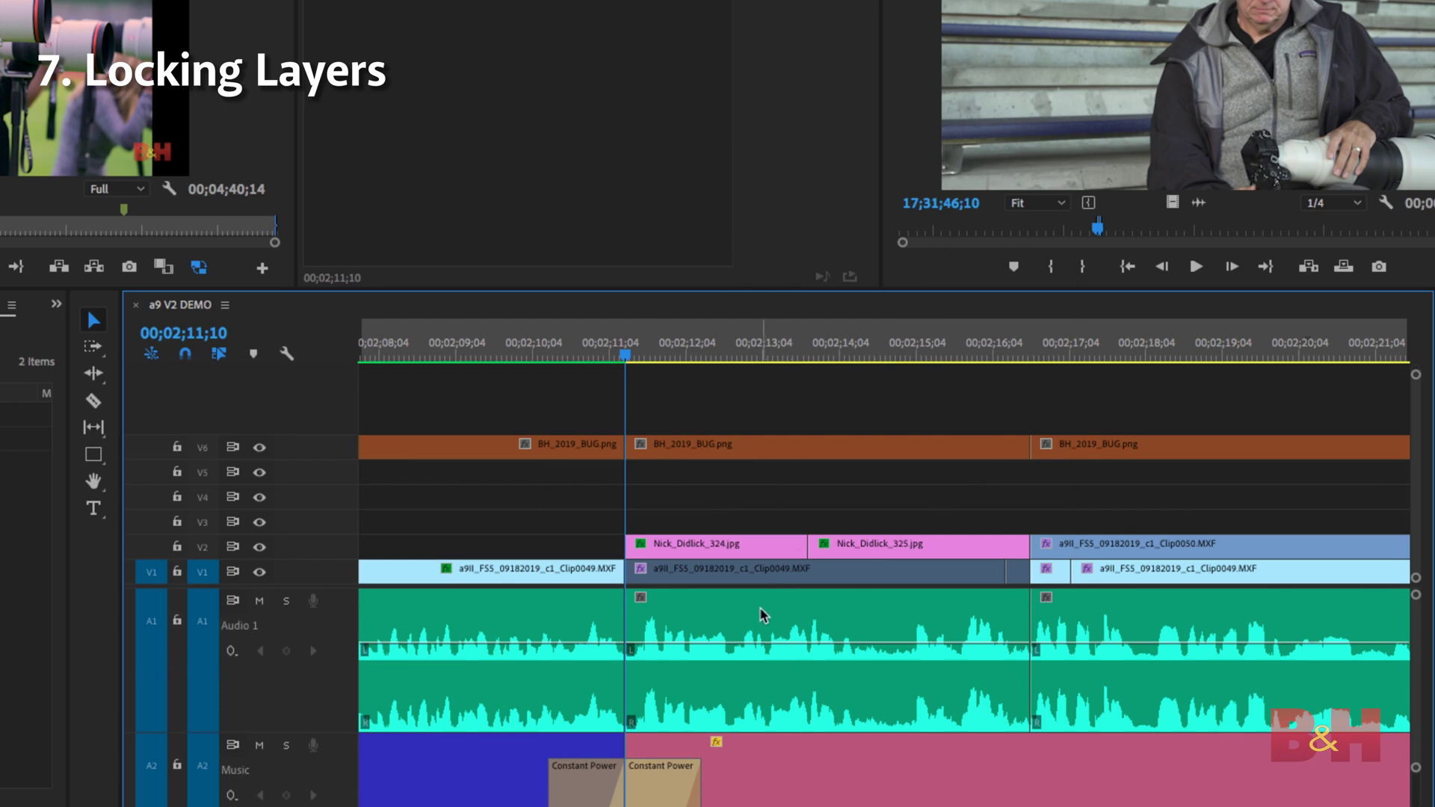
- Expand Audio 1 and shift the later clips 3 seconds 22 frames, skipping the locked Music track
{"action": "scroll", "coordinate": [763, 615], "scroll_direction": "down", "scroll_amount": 3}
{"action": "scroll", "coordinate": [804, 729], "scroll_direction": "up", "scroll_amount": 3}
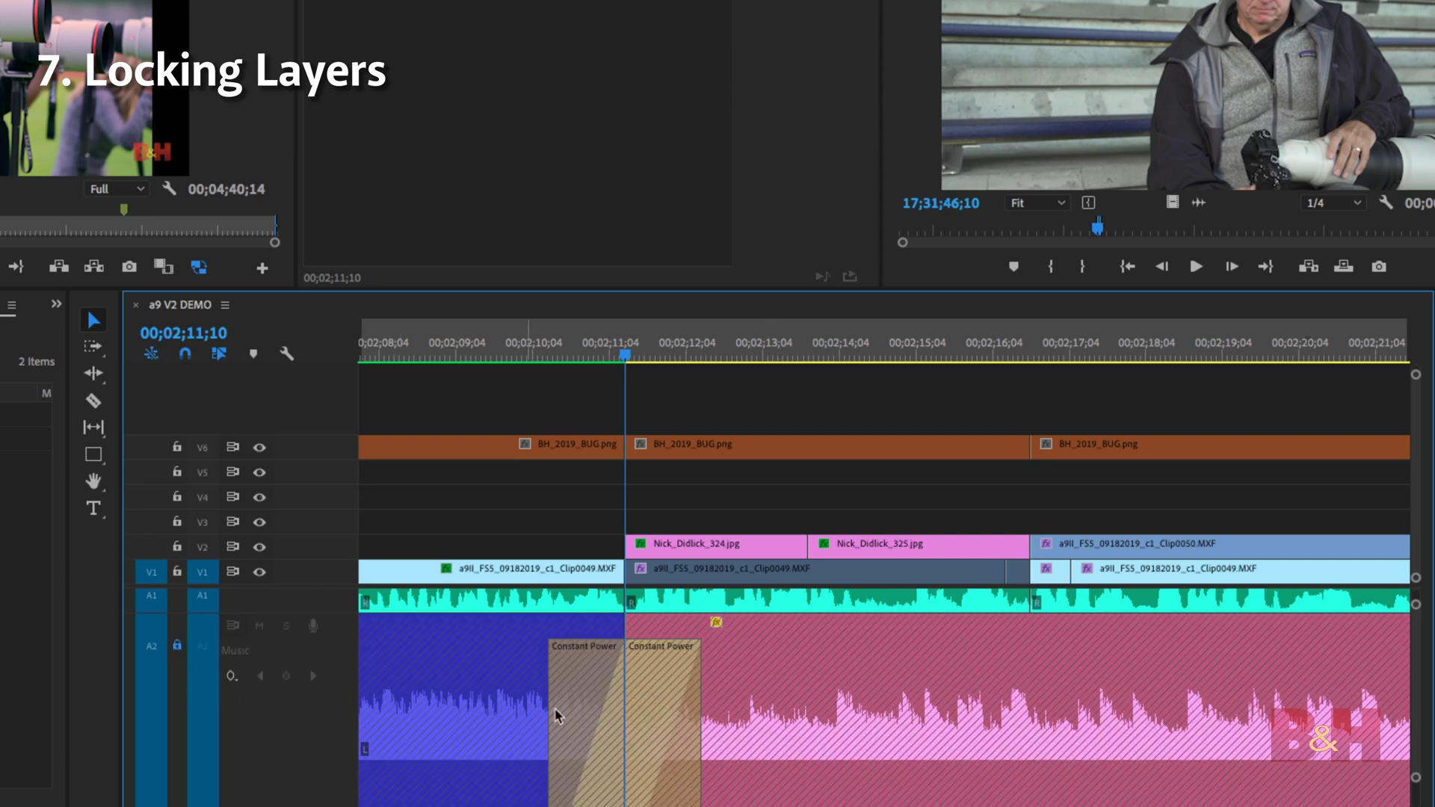
{"action": "key", "text": "alt+="}
{"action": "key", "text": "a"}
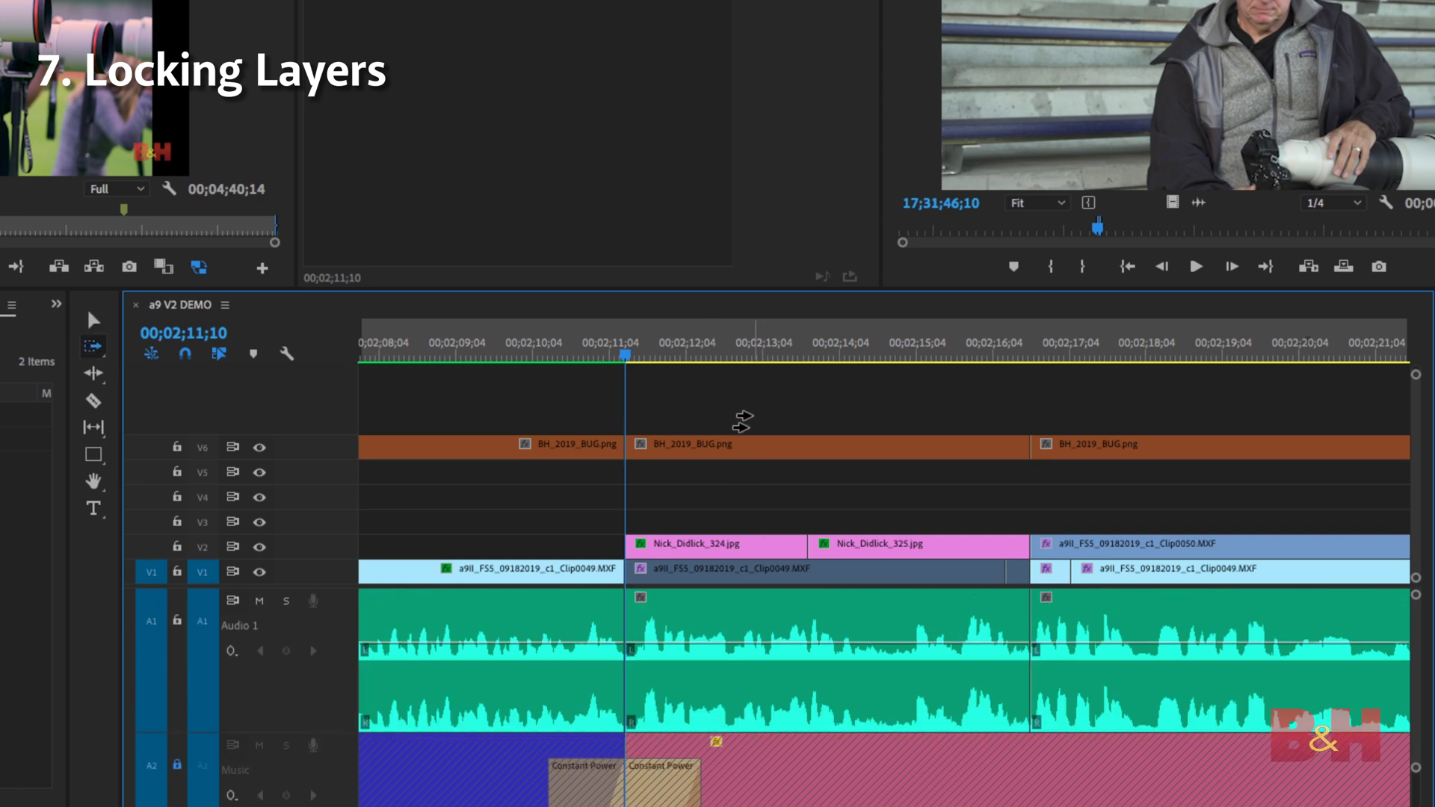
{"action": "left_click", "coordinate": [721, 447]}
{"action": "key", "text": "v"}
{"action": "left_click_drag", "start_coordinate": [719, 554], "coordinate": [1005, 553]}
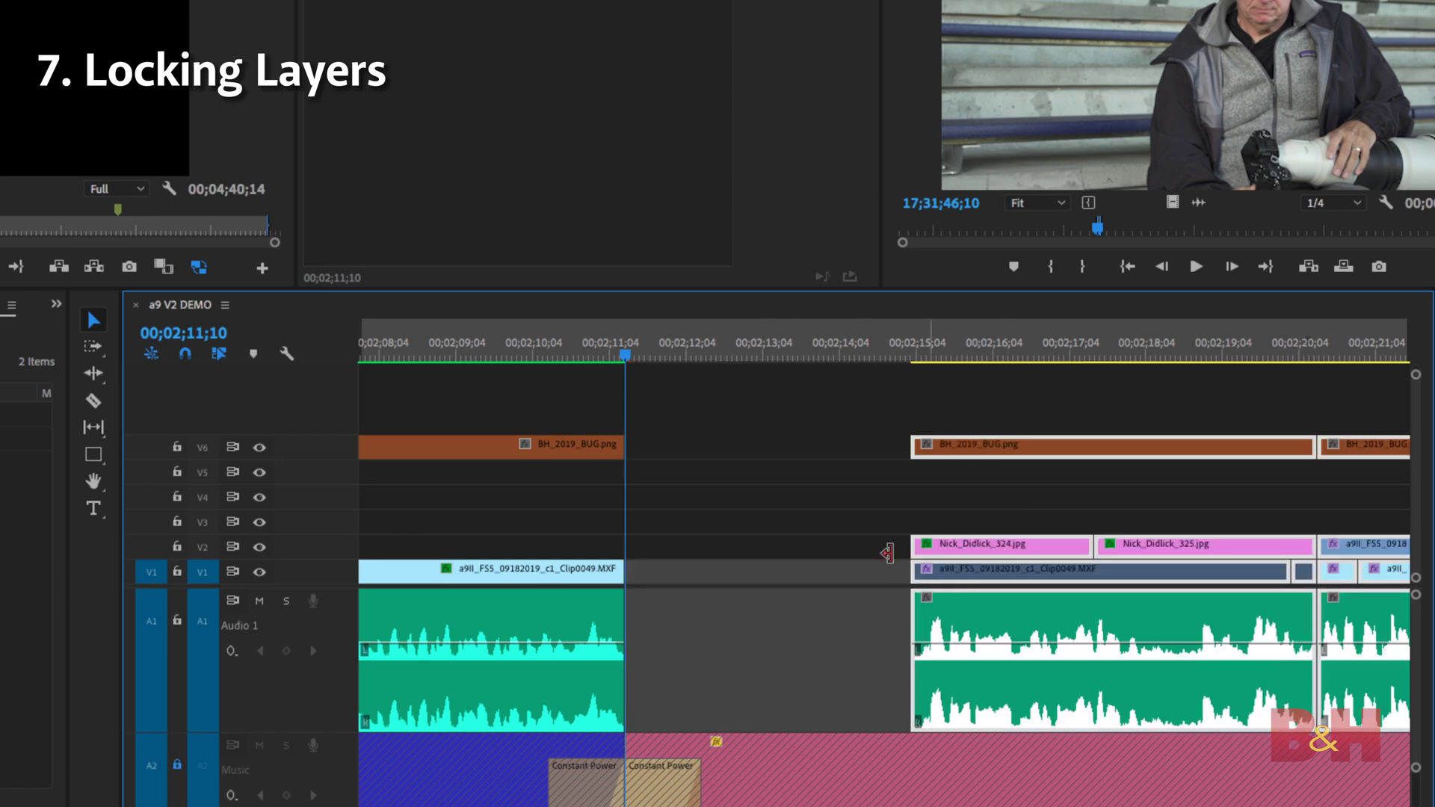
{"action": "scroll", "coordinate": [747, 643], "scroll_direction": "down", "scroll_amount": 3}
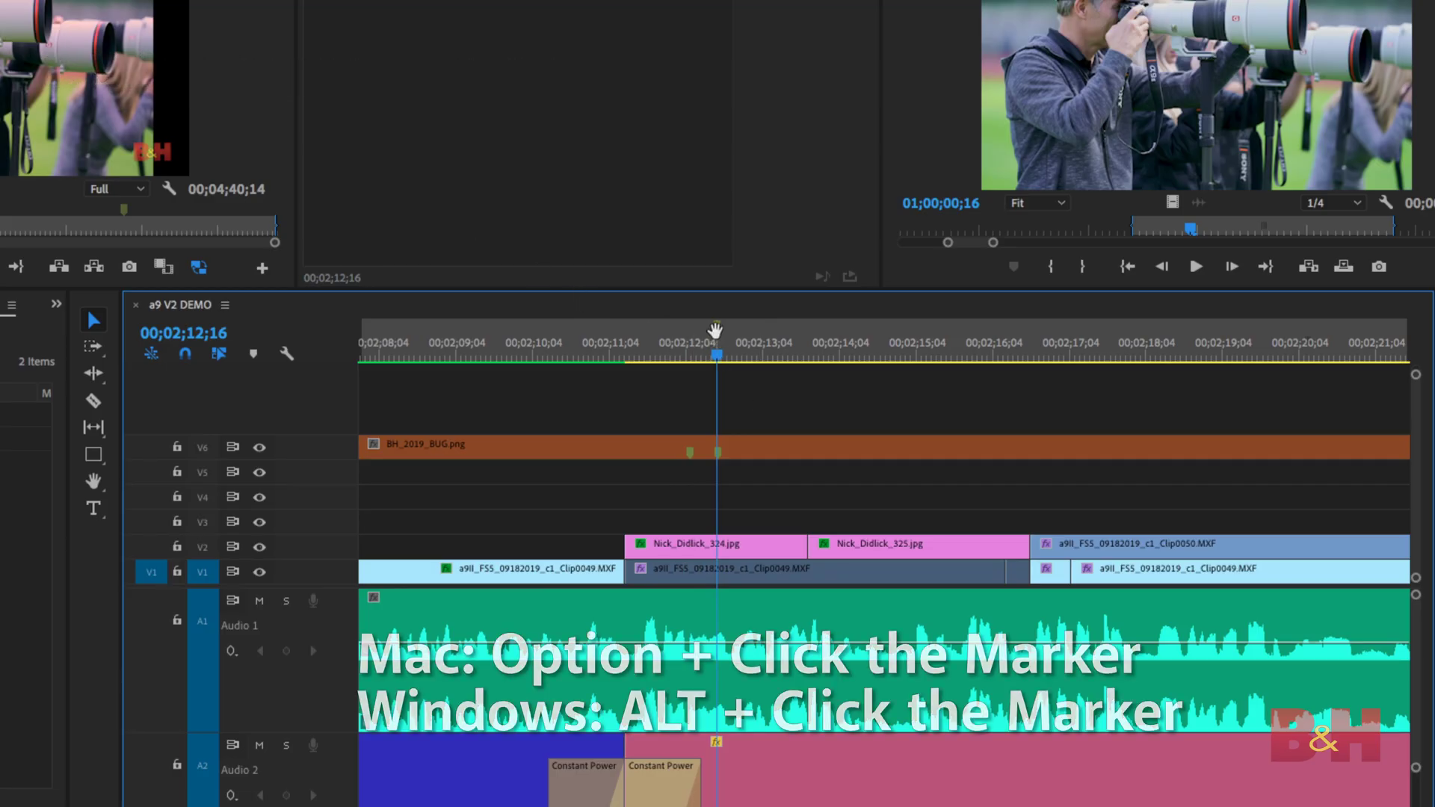
- Stretch the ruler marker at 00;02;11;10 into a span lasting 00;00;05;09
{"action": "key", "text": "equal"}
{"action": "key", "text": "equal"}
{"action": "key", "text": "equal"}
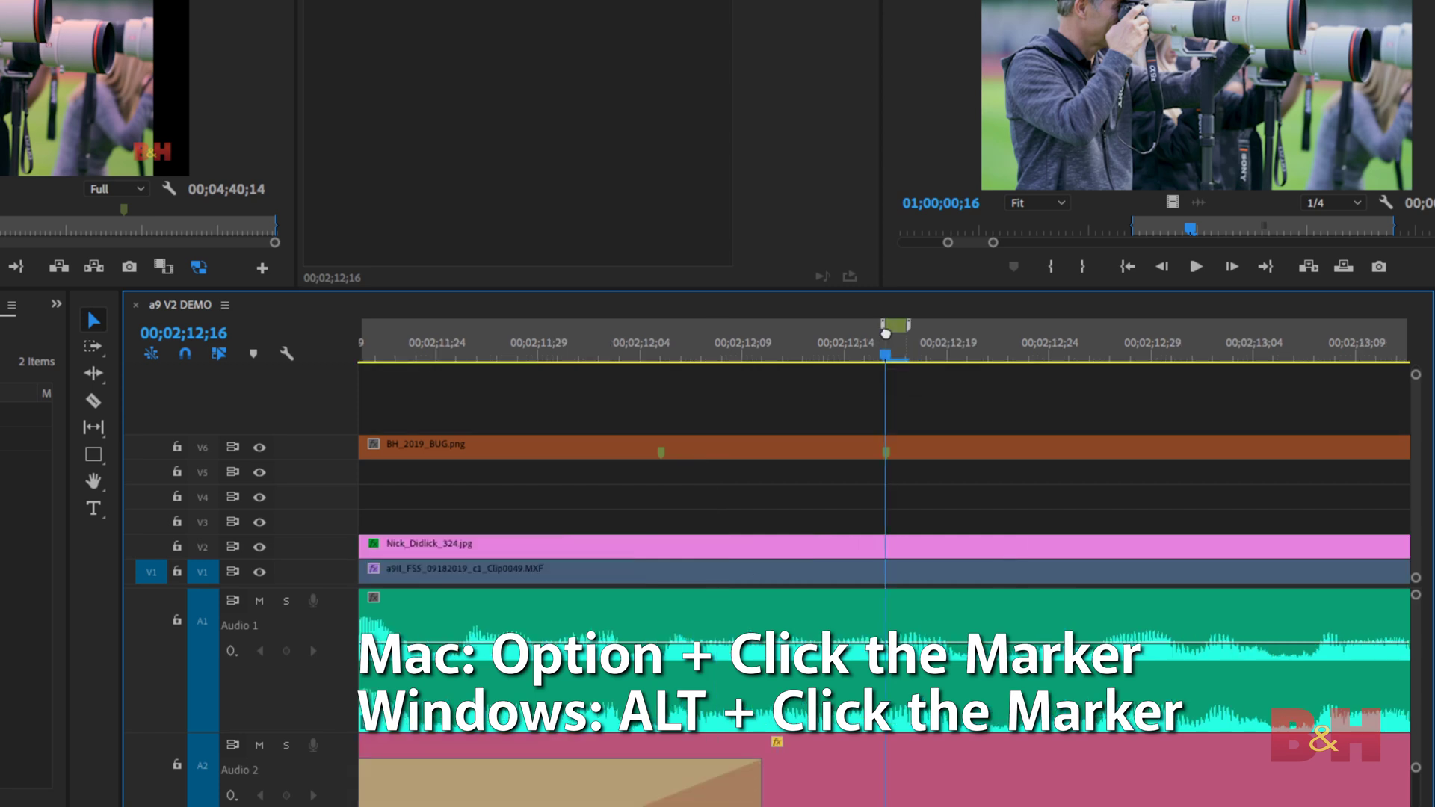
{"action": "key", "text": "Right"}
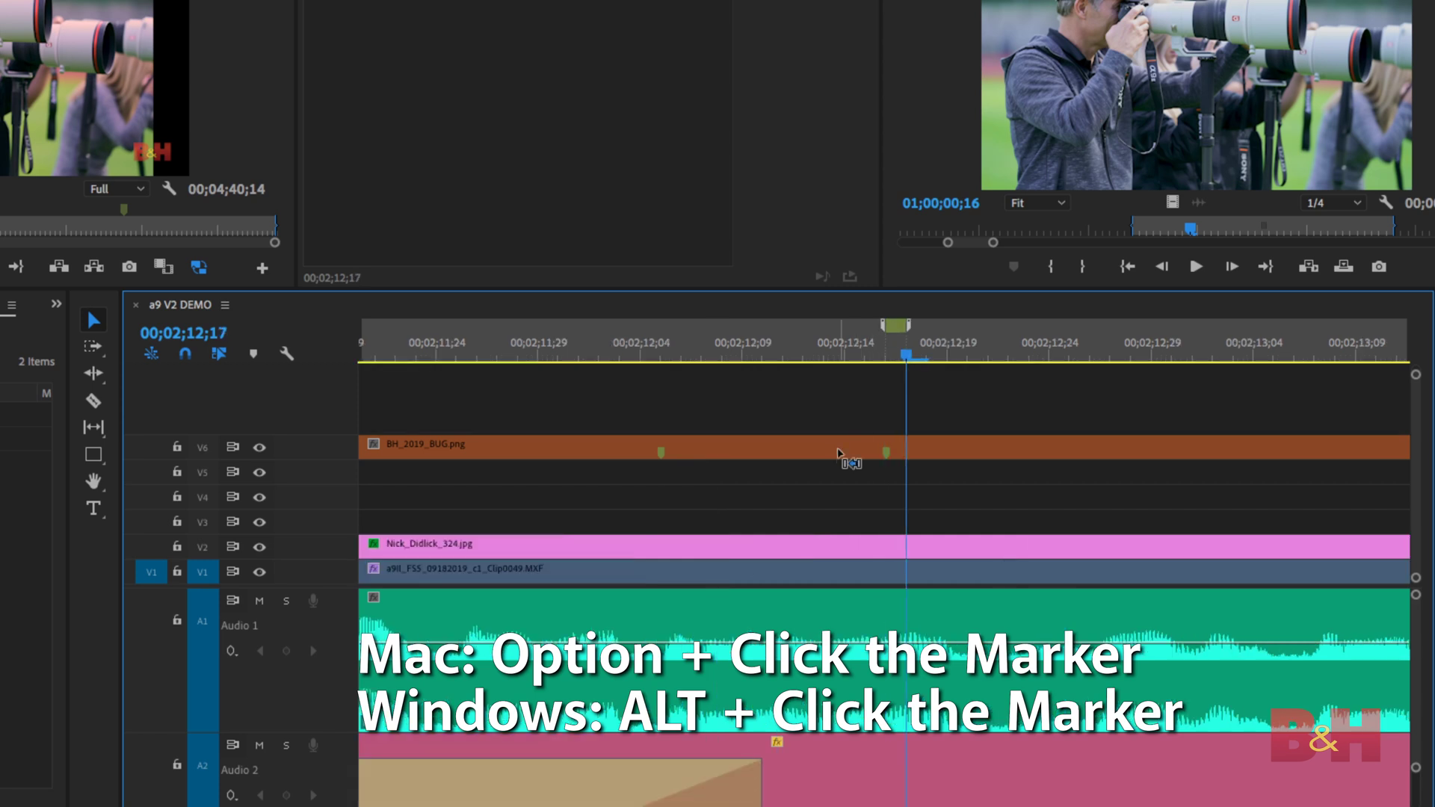
{"action": "key", "text": "minus"}
{"action": "key", "text": "minus"}
{"action": "key", "text": "minus"}
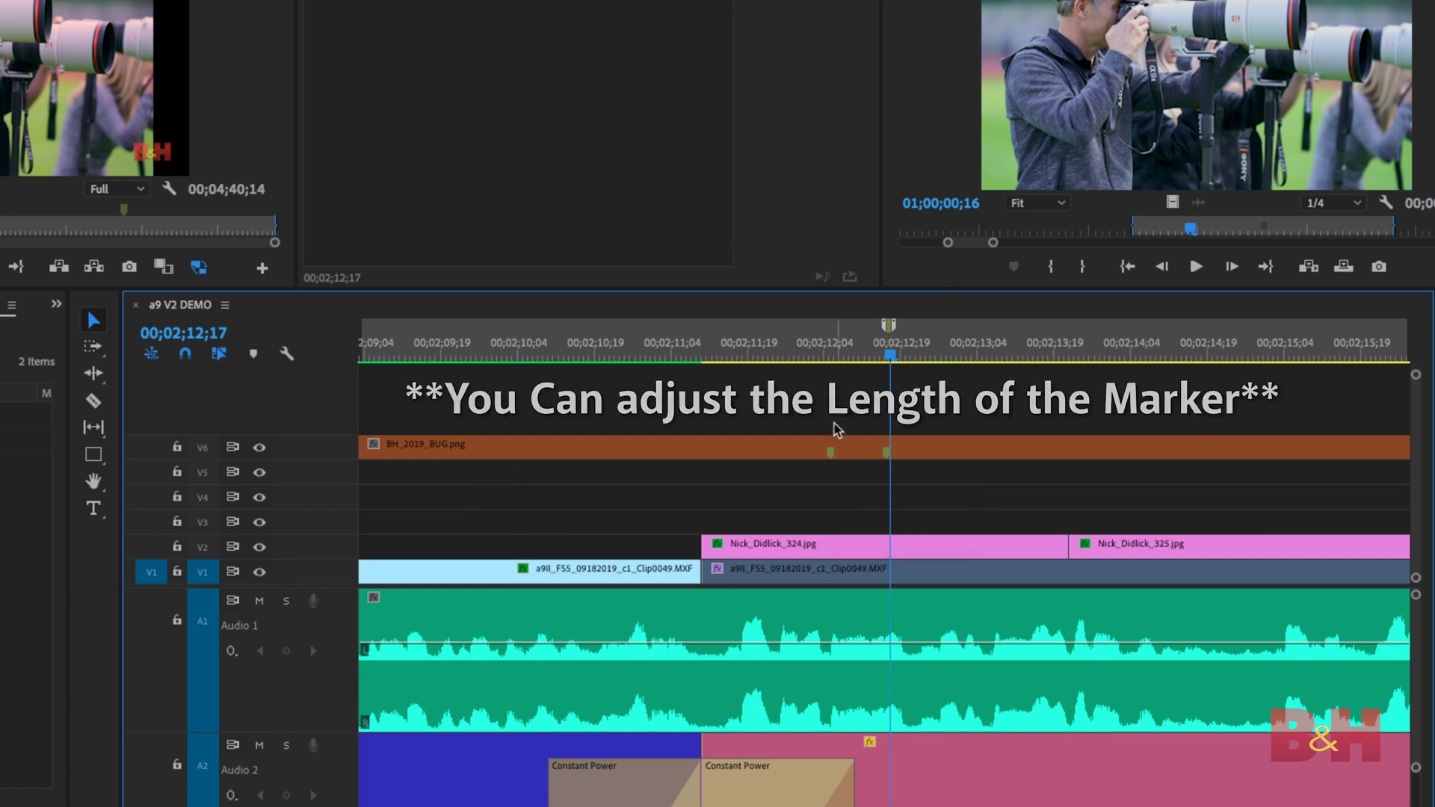
{"action": "left_click_drag", "start_coordinate": [889, 325], "coordinate": [1198, 326]}
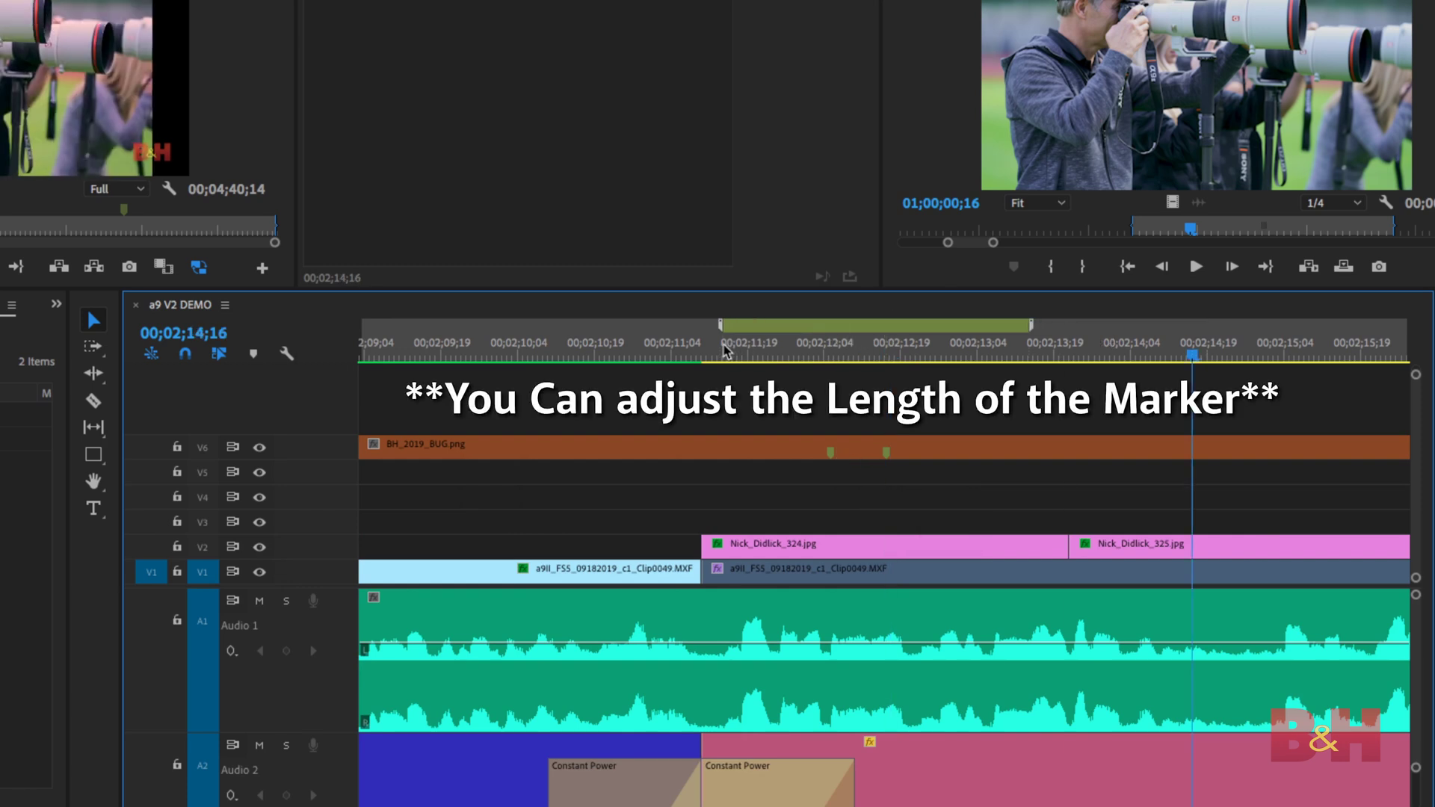
{"action": "key", "text": "minus"}
{"action": "left_click_drag", "start_coordinate": [949, 326], "coordinate": [1201, 326]}
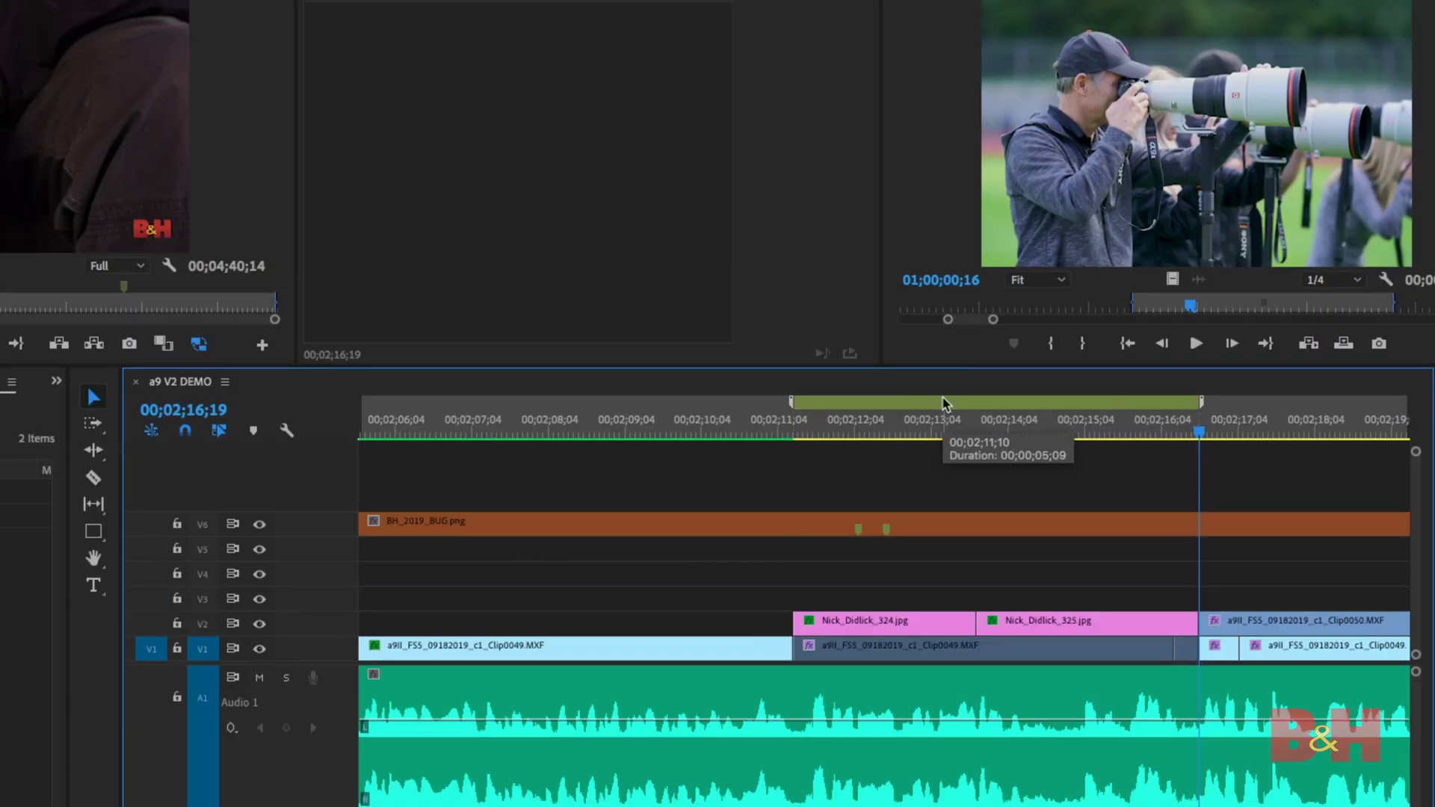
{"action": "double_click", "coordinate": [945, 327]}
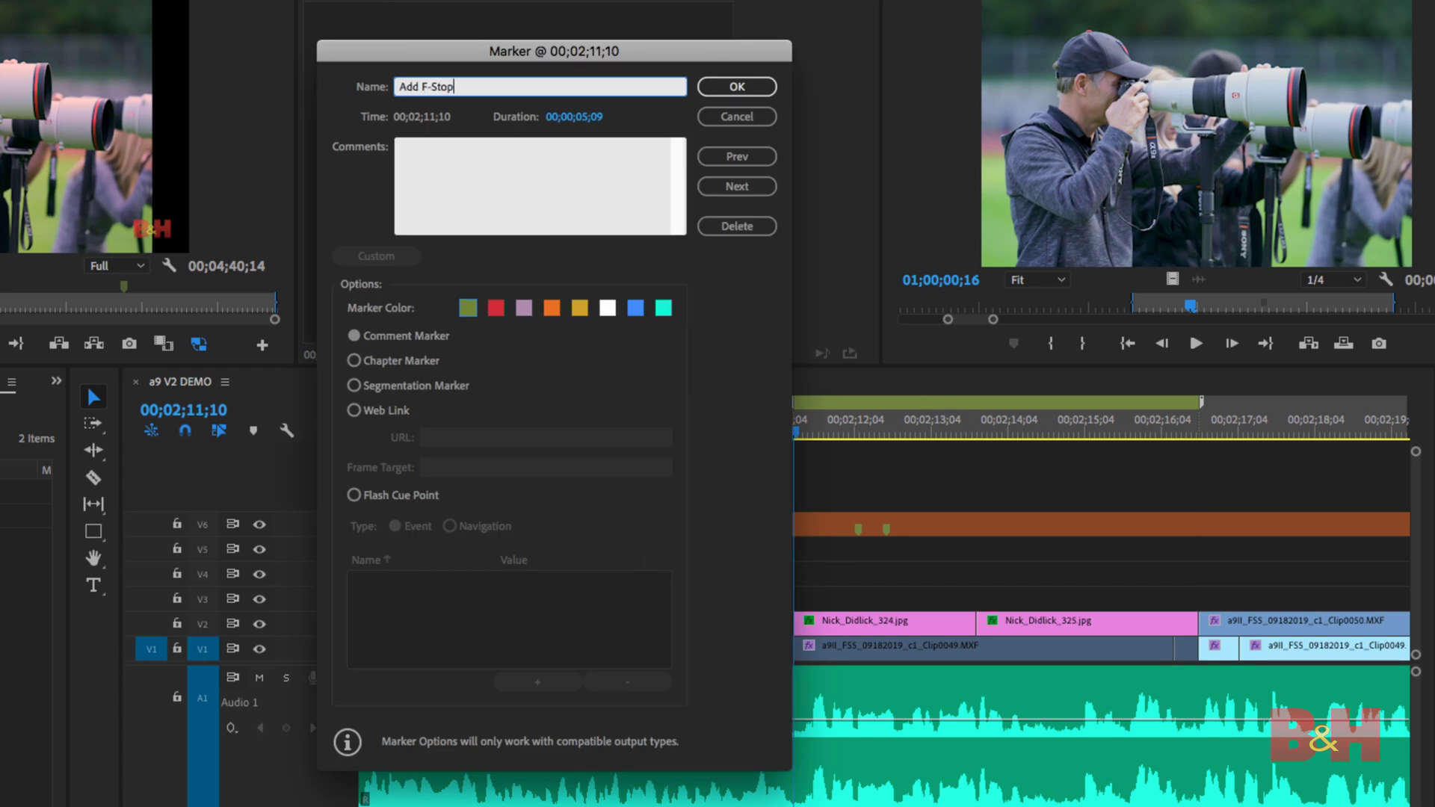
- Name the marker 'Add F-Stops in L3rd', add a comment, colour it red, and play the span
{"action": "type", "text": "Add F-Stops in L3rd"}
{"action": "key", "text": "Tab"}
{"action": "type", "text": "M"}
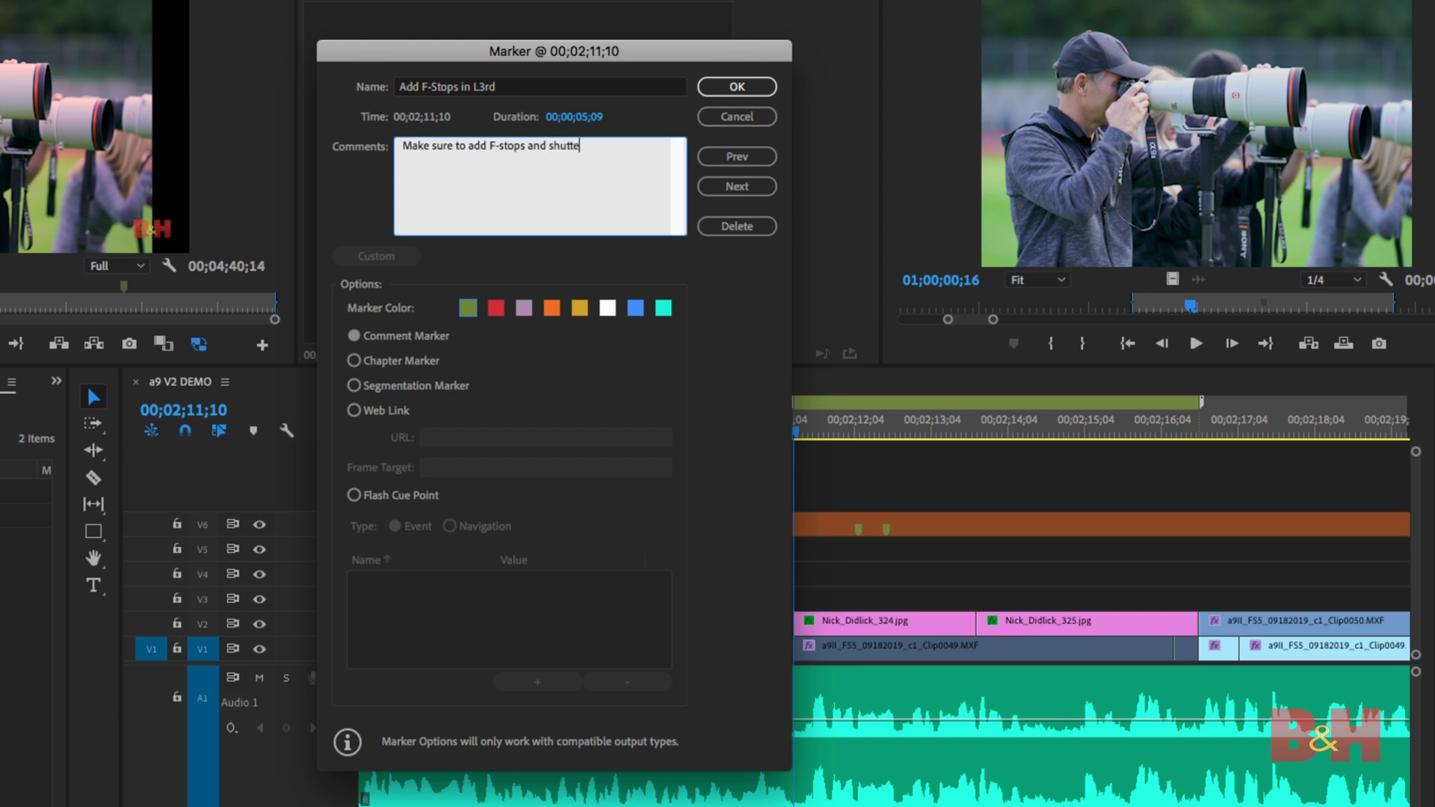
{"action": "left_click", "coordinate": [497, 308]}
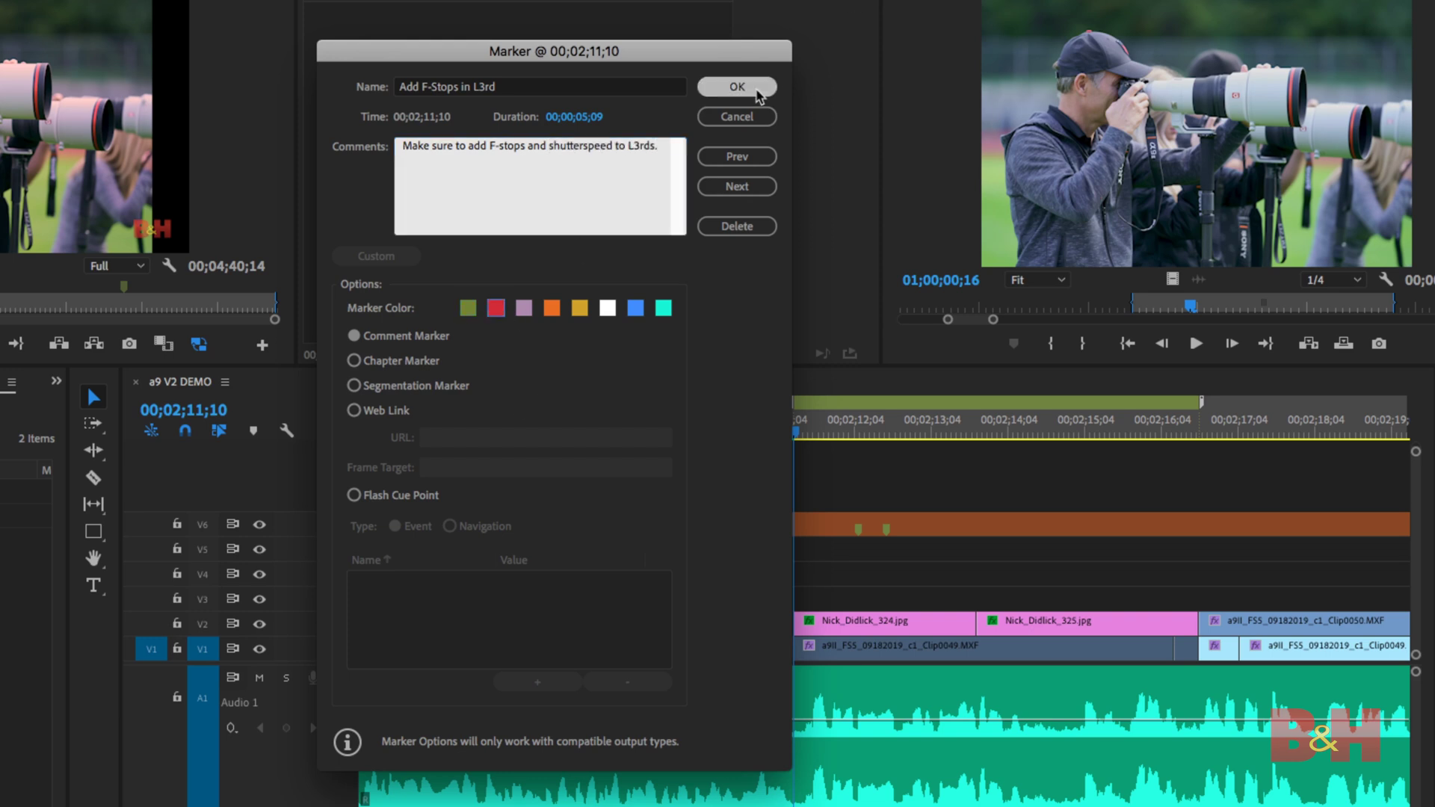
{"action": "left_click", "coordinate": [737, 87]}
{"action": "left_click_drag", "start_coordinate": [952, 423], "coordinate": [970, 417]}
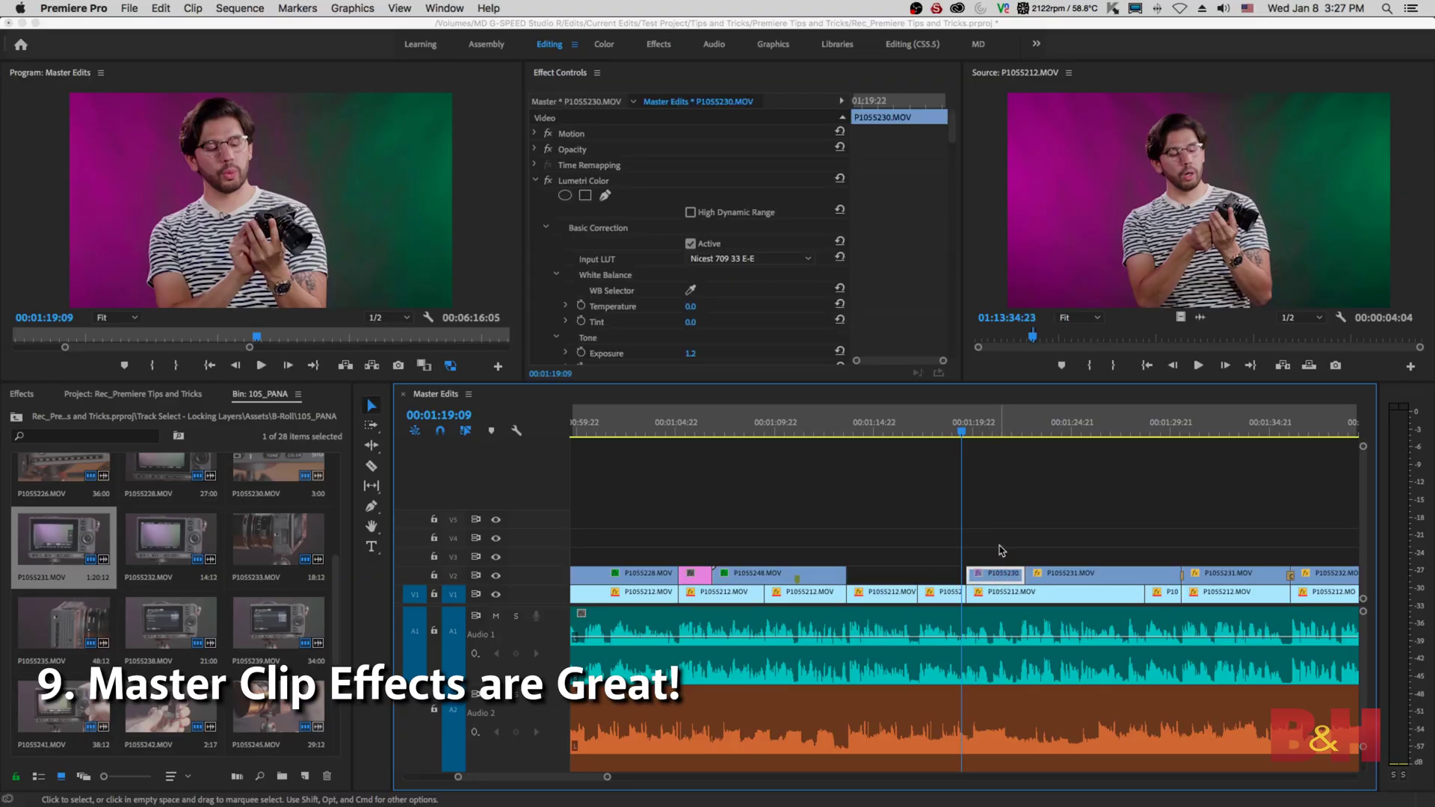
- Paste the copied Lumetri grade onto the second P1055231.MOV clip on V2 with Cmd+V
{"action": "left_click_drag", "start_coordinate": [963, 428], "coordinate": [987, 431]}
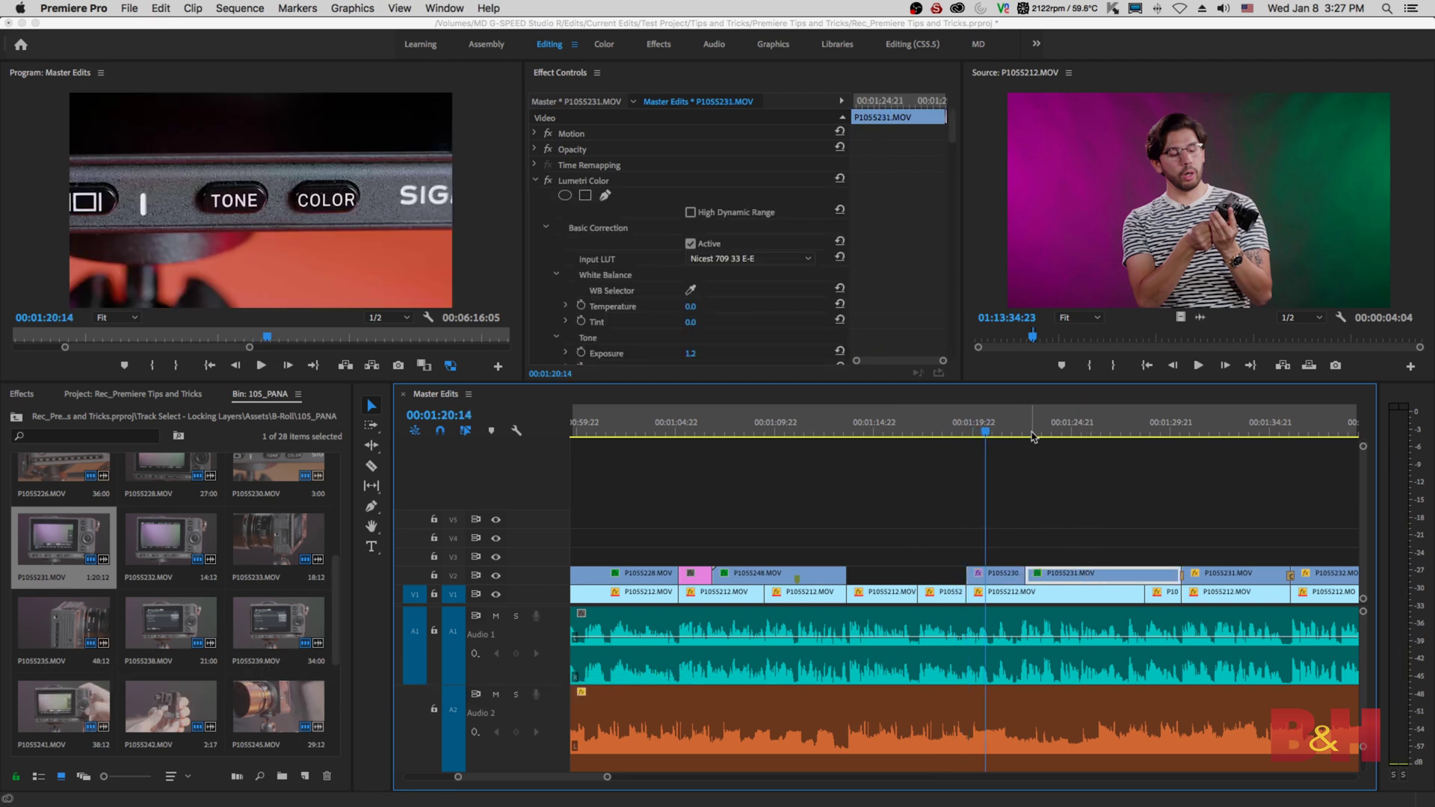
{"action": "left_click_drag", "start_coordinate": [1033, 438], "coordinate": [1194, 523]}
{"action": "left_click", "coordinate": [1249, 581]}
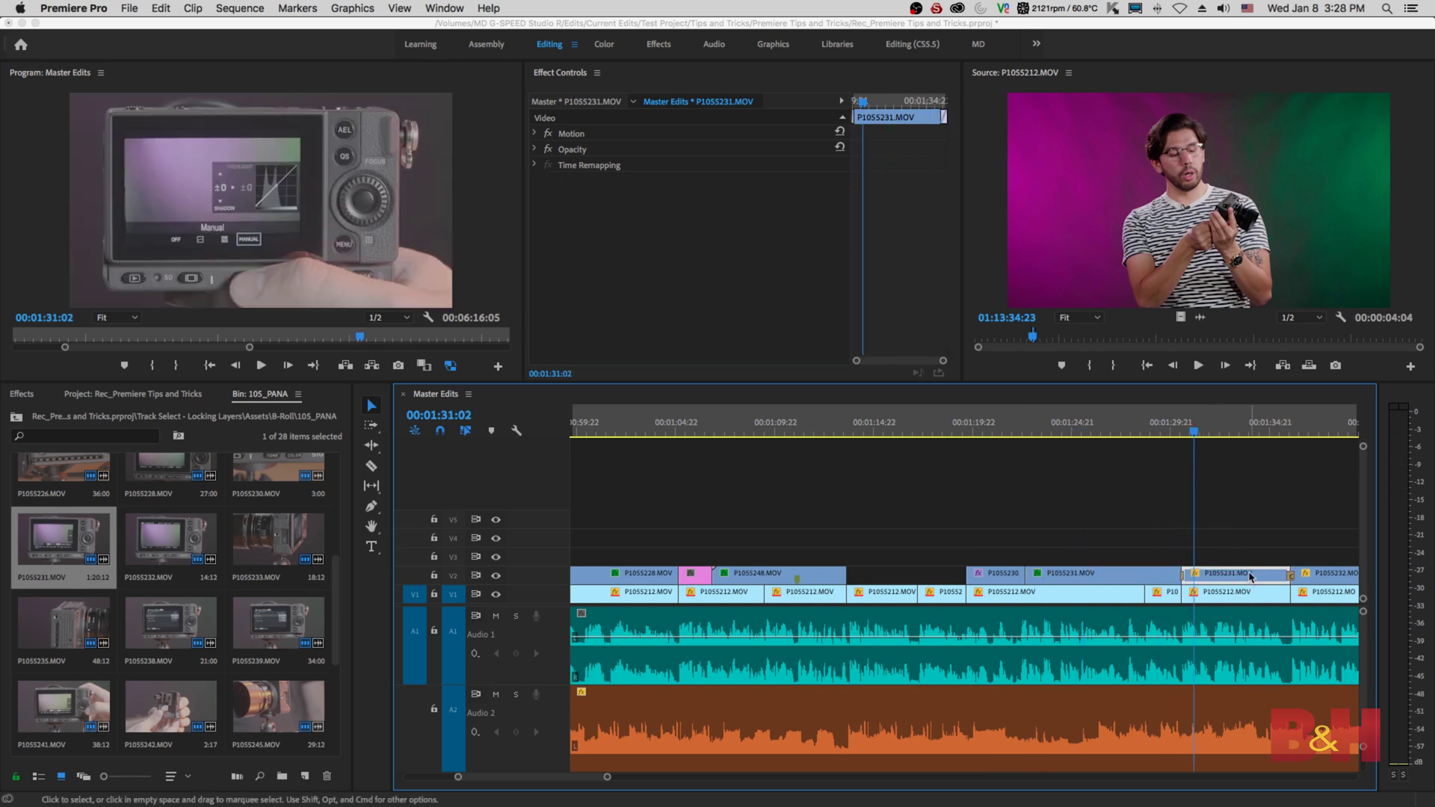
{"action": "key", "text": "super+v"}
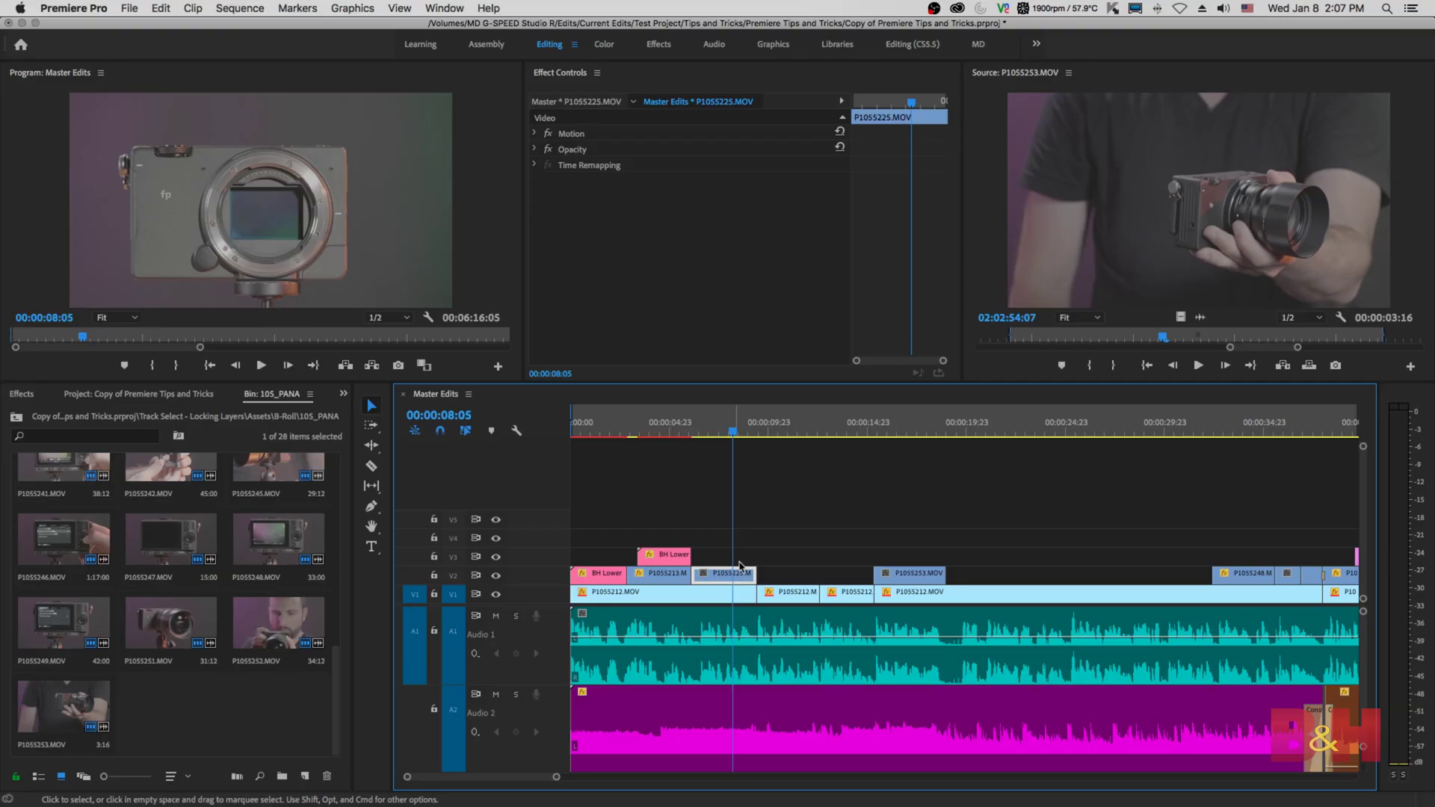
- Paste the Lumetri Color grade into the Master * P1055225.MOV effects
{"action": "left_click", "coordinate": [589, 102]}
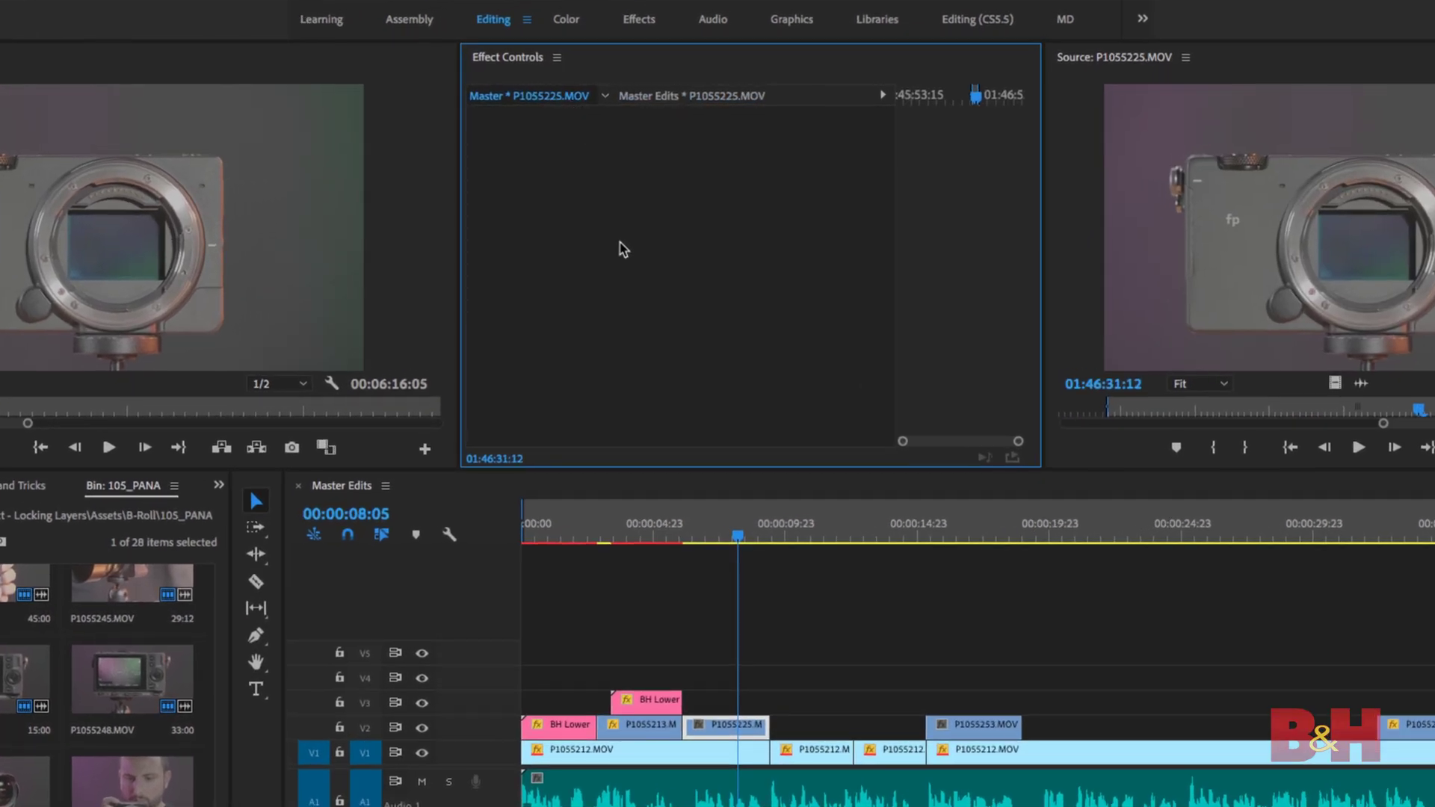
{"action": "right_click", "coordinate": [629, 251]}
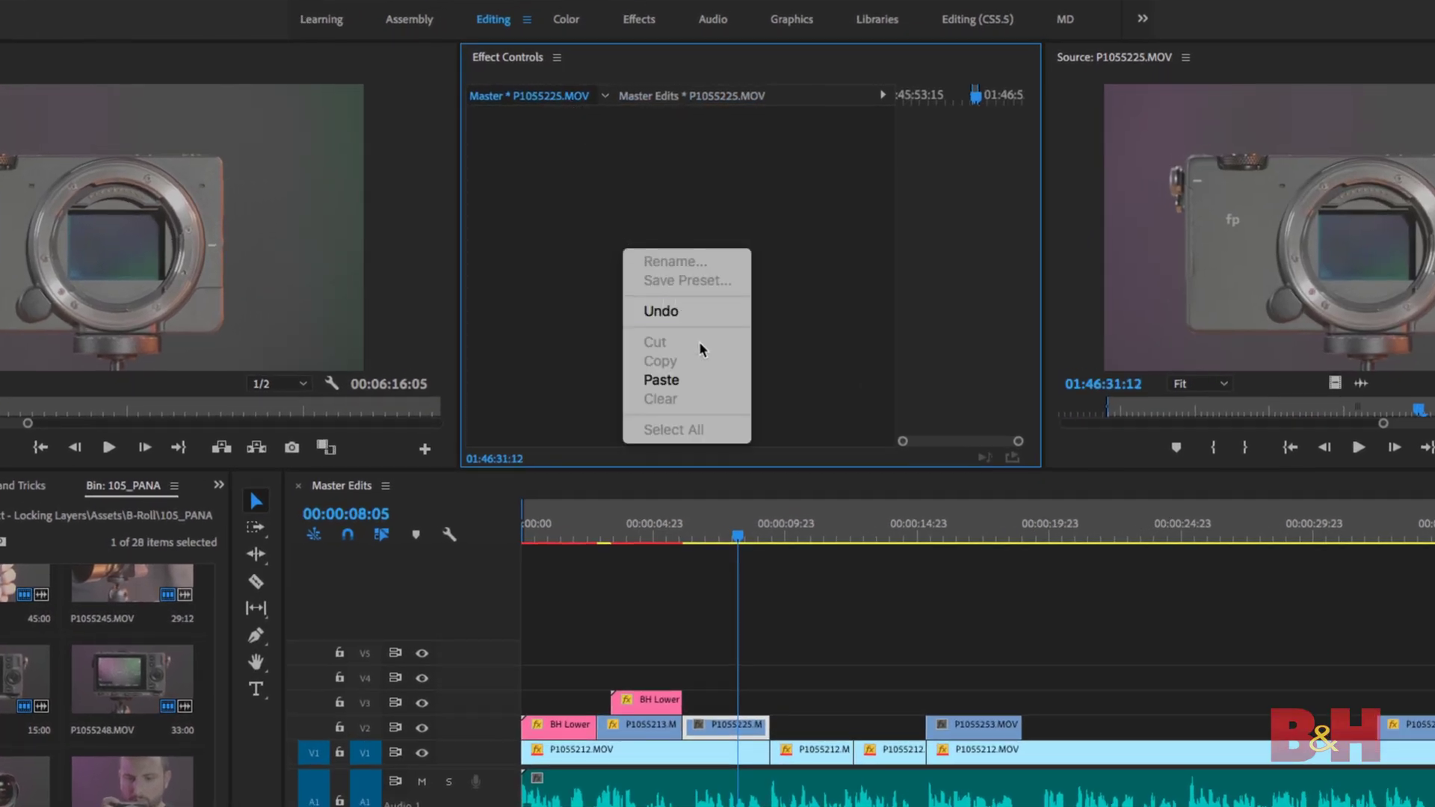
{"action": "left_click", "coordinate": [700, 381]}
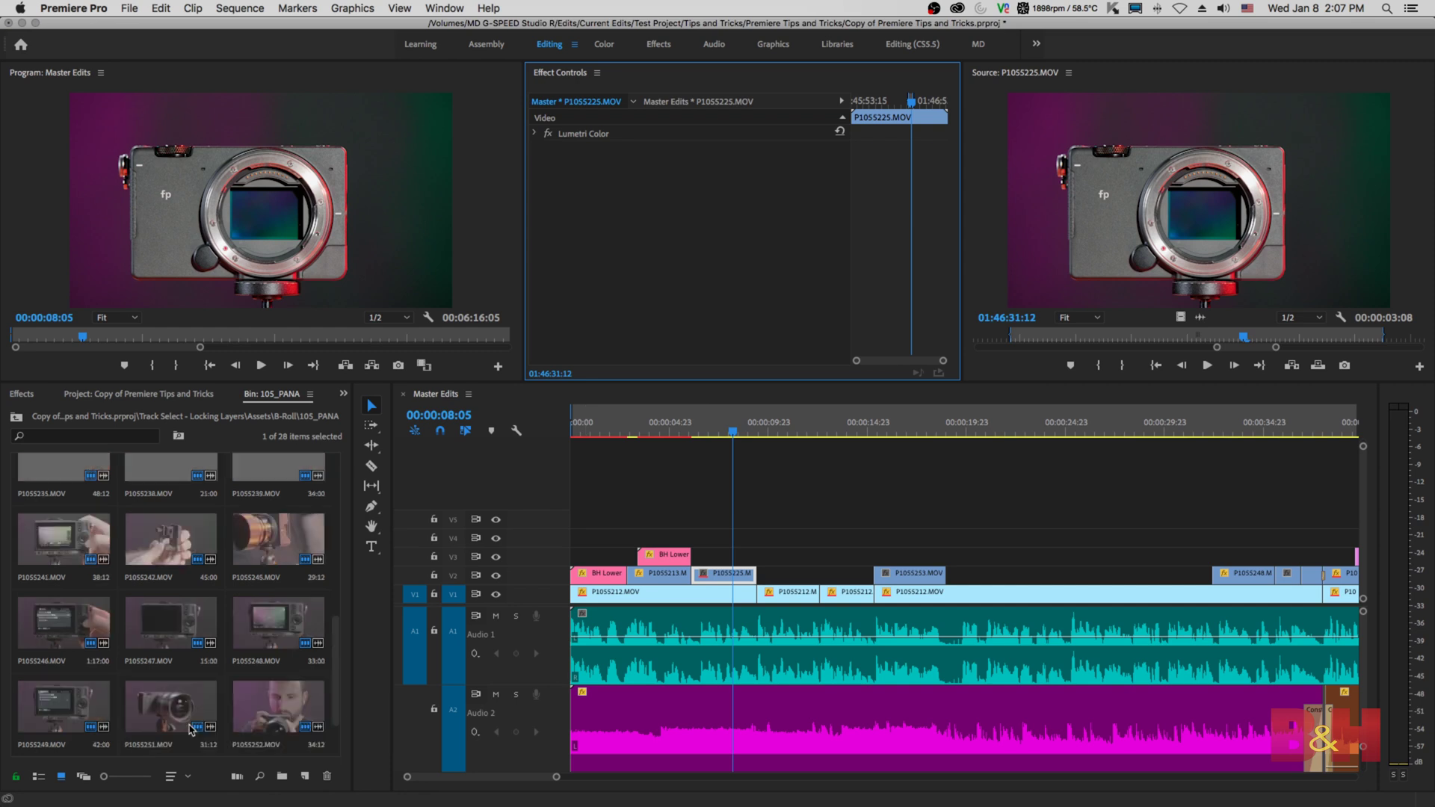
- Marquee-select the six b-roll clips in the bin
{"action": "scroll", "coordinate": [191, 723], "scroll_direction": "down", "scroll_amount": 3}
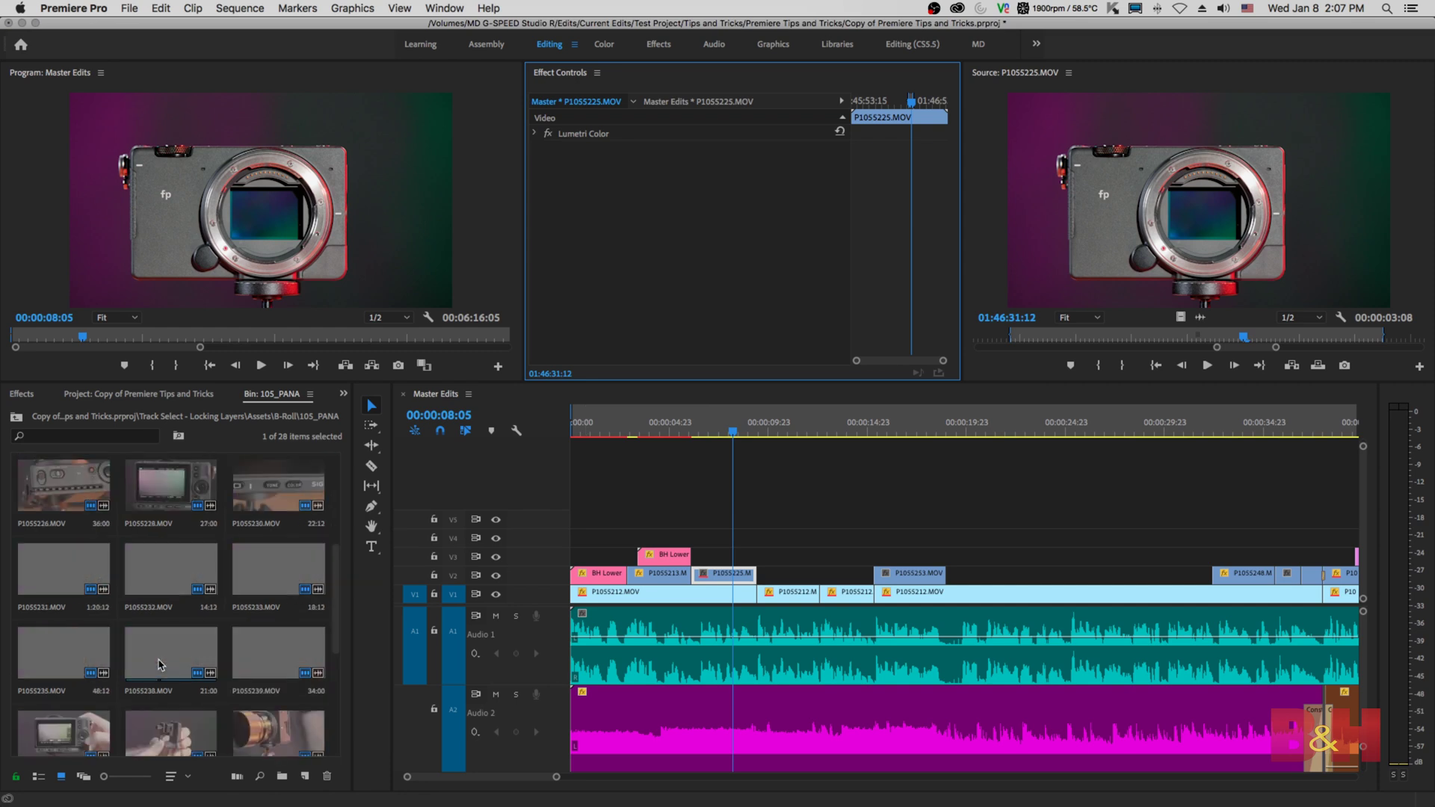
{"action": "scroll", "coordinate": [159, 664], "scroll_direction": "up", "scroll_amount": 3}
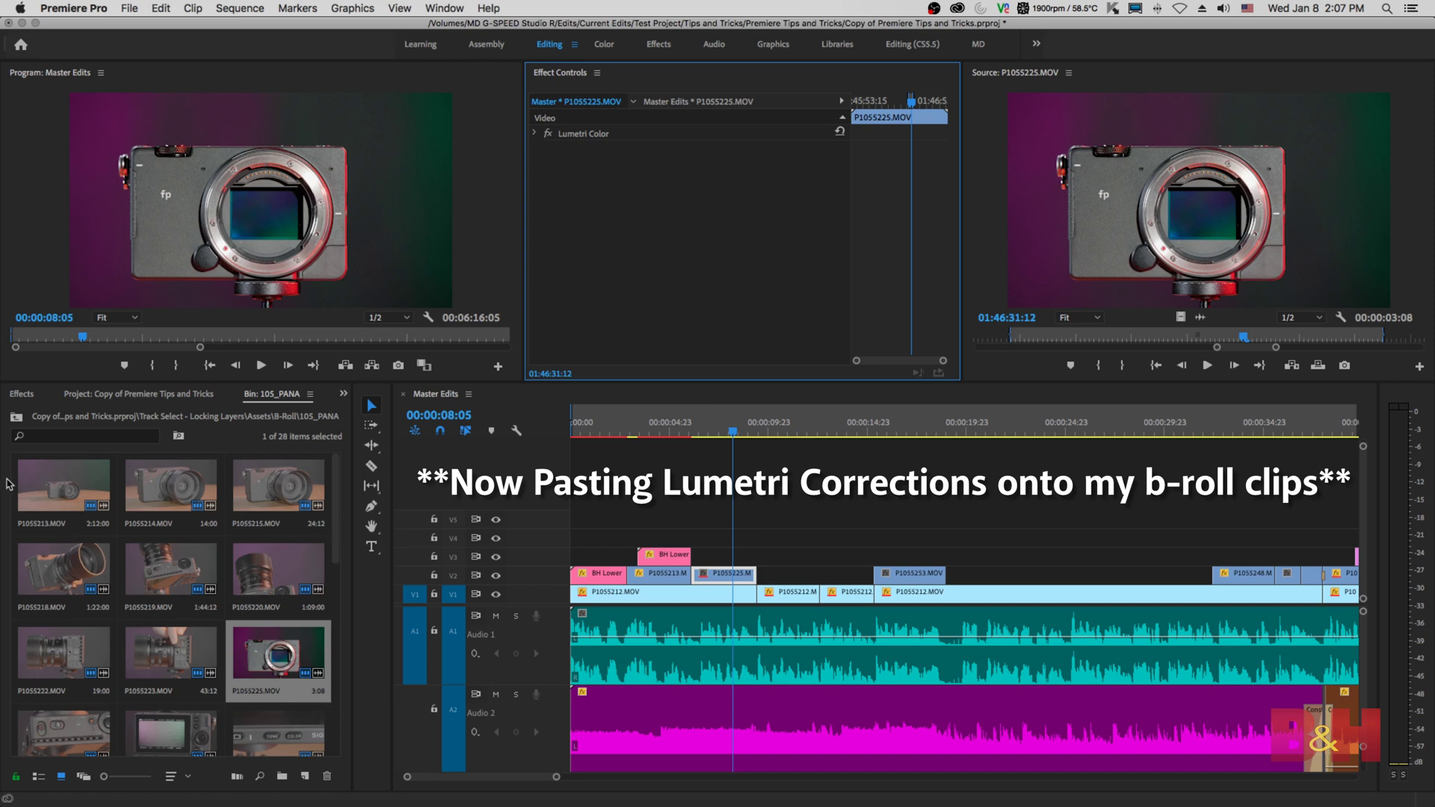
{"action": "left_click_drag", "start_coordinate": [13, 487], "coordinate": [289, 591]}
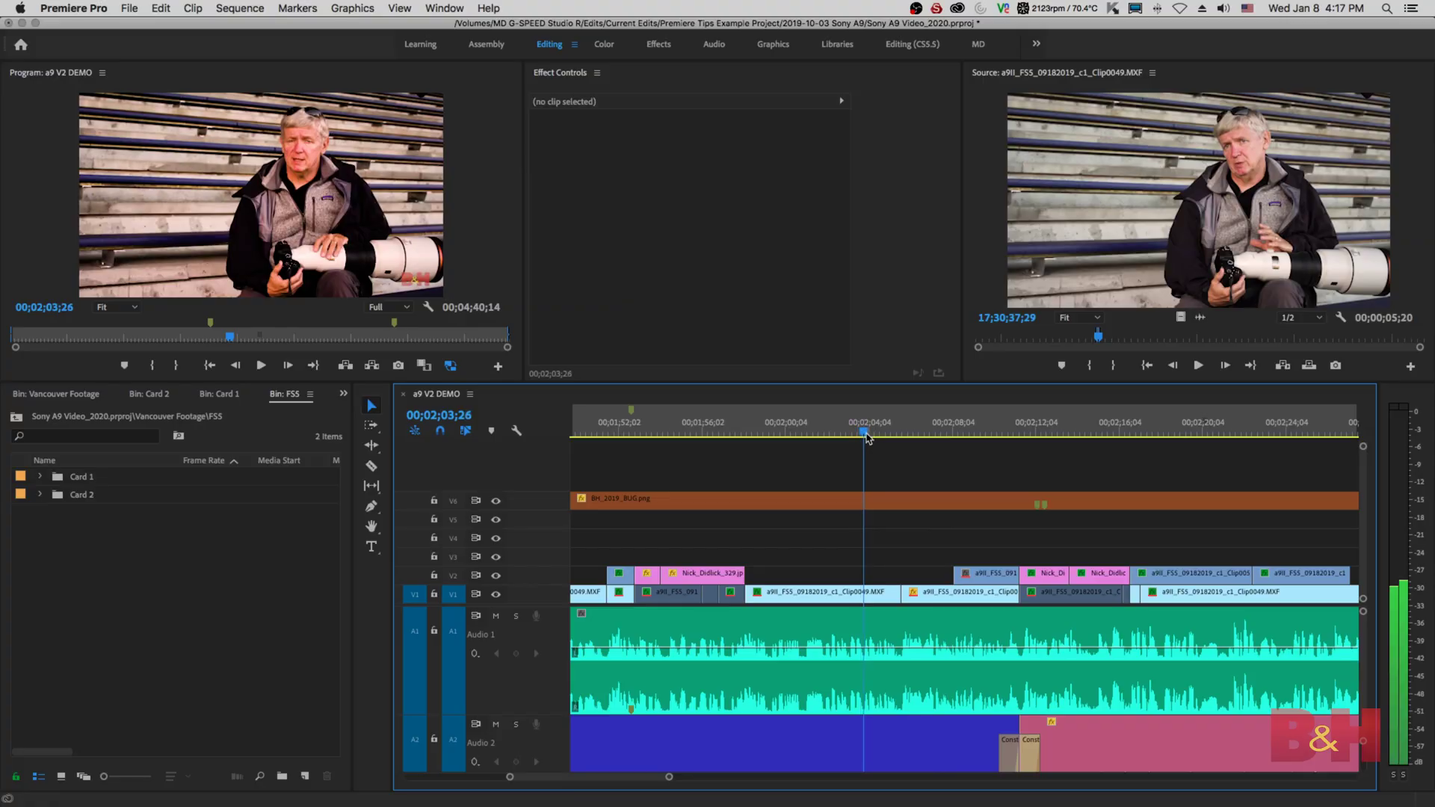
- Reveal the V2 hurdles clip at 00;02;09;06 in Project, locating its source in the Card 2 bin
{"action": "left_click_drag", "start_coordinate": [867, 437], "coordinate": [974, 437]}
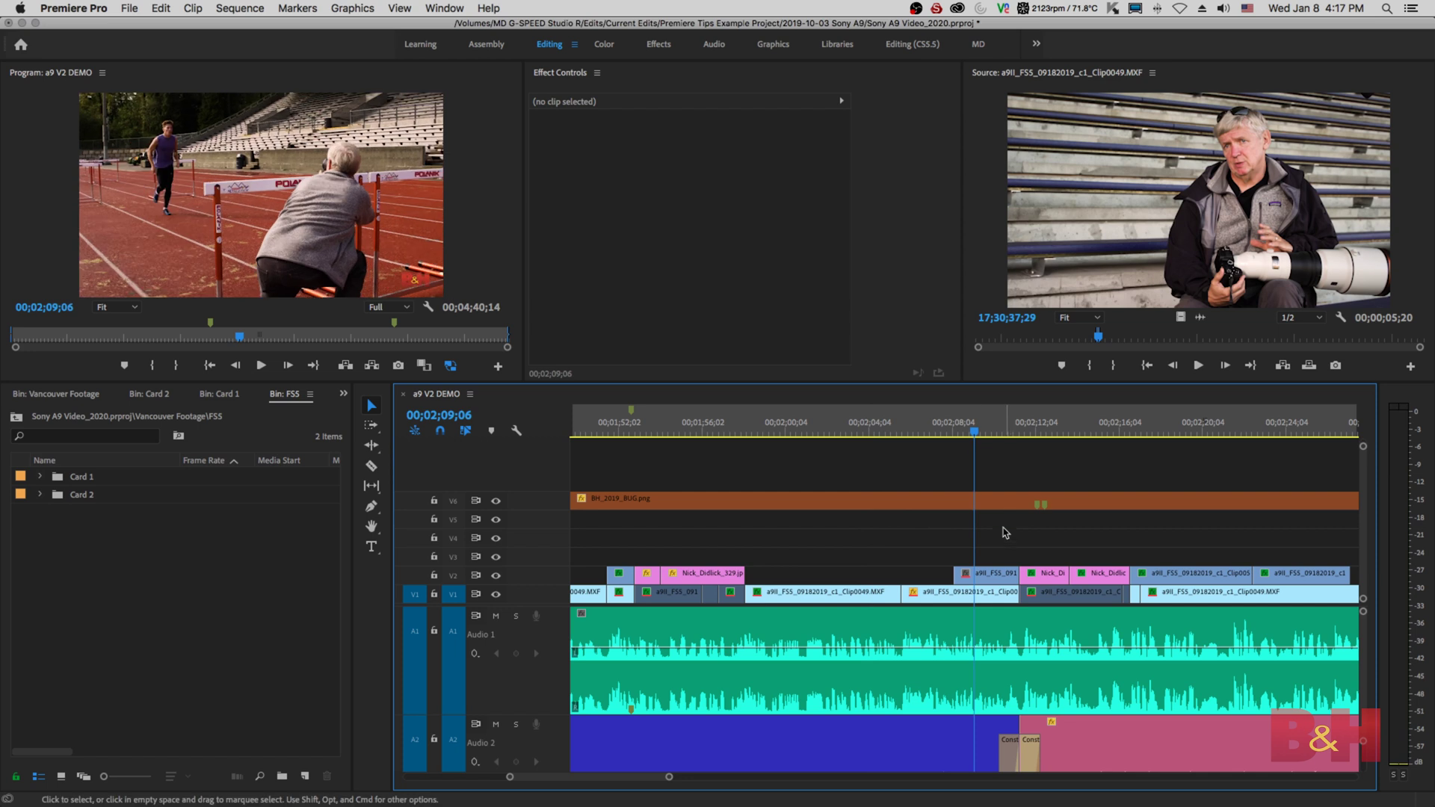
{"action": "left_click", "coordinate": [993, 582]}
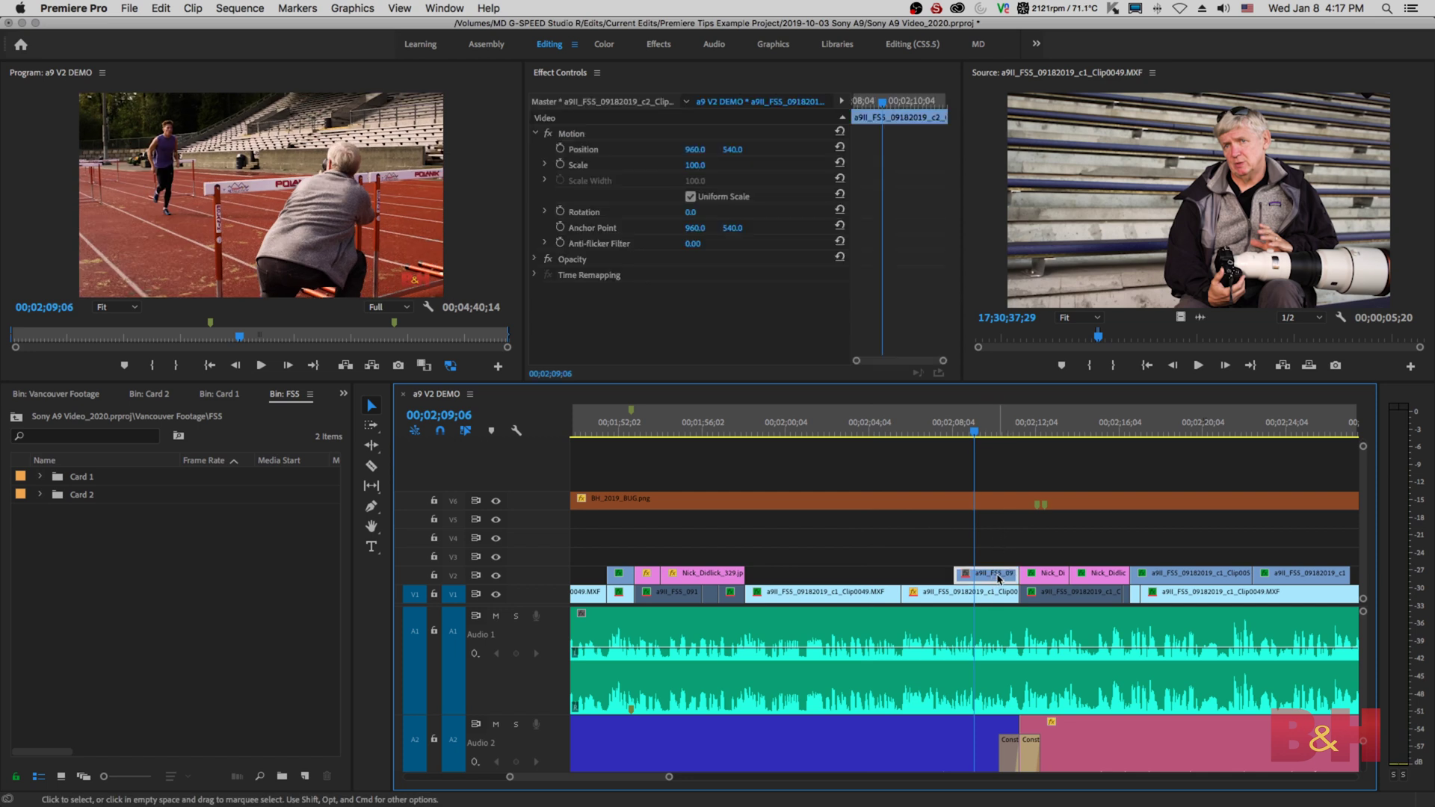
{"action": "right_click", "coordinate": [994, 581]}
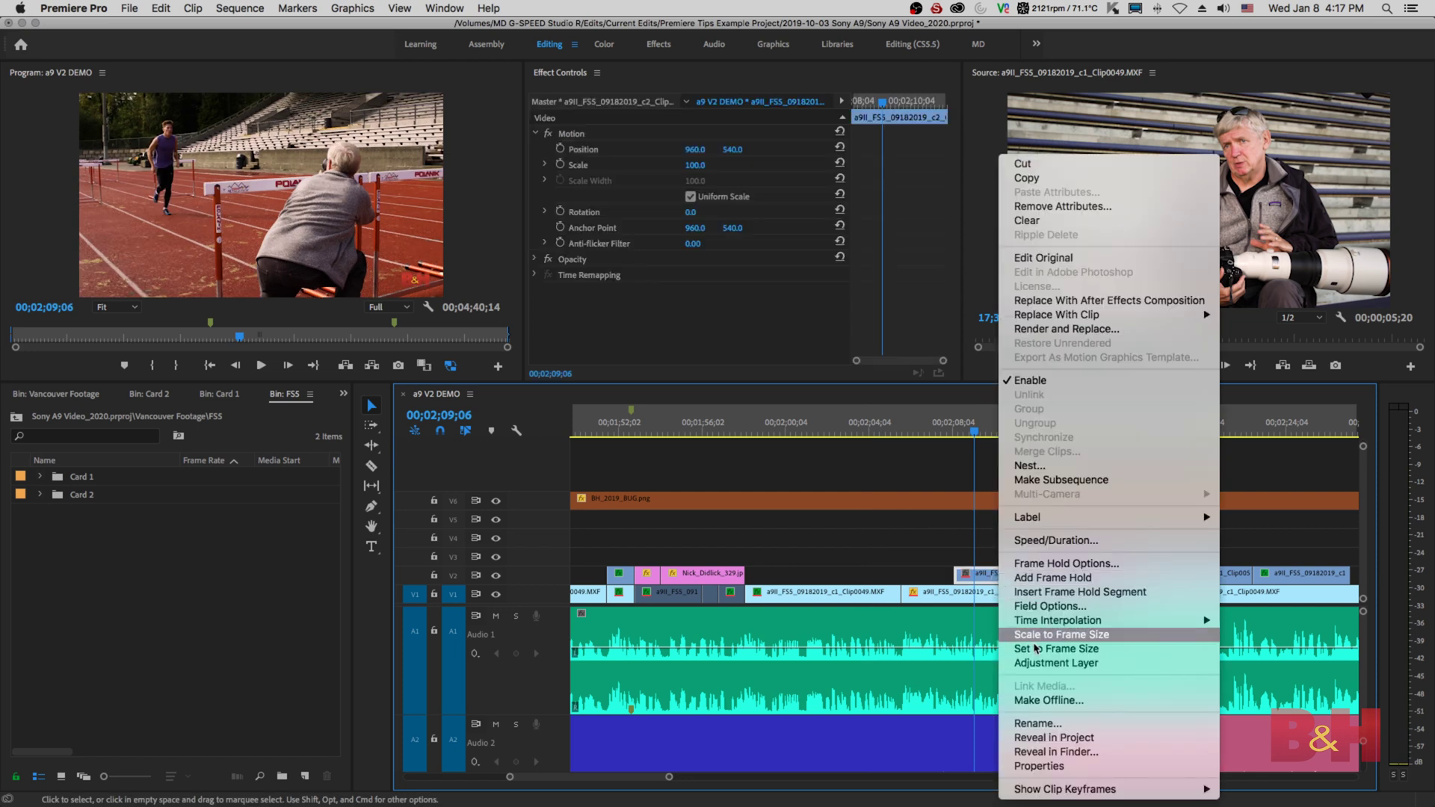
{"action": "left_click", "coordinate": [1125, 739]}
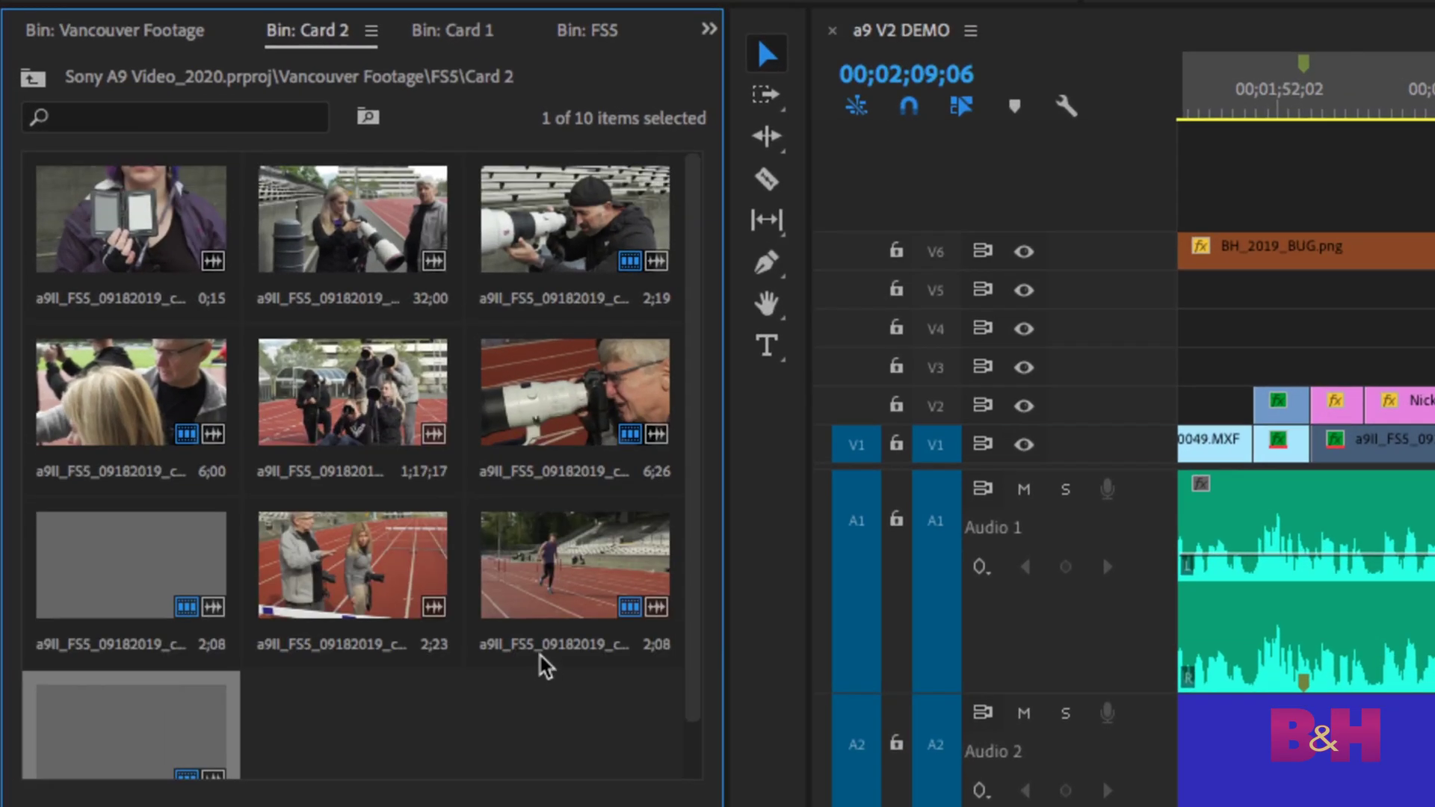
{"action": "left_click", "coordinate": [546, 665]}
{"action": "left_click", "coordinate": [329, 389]}
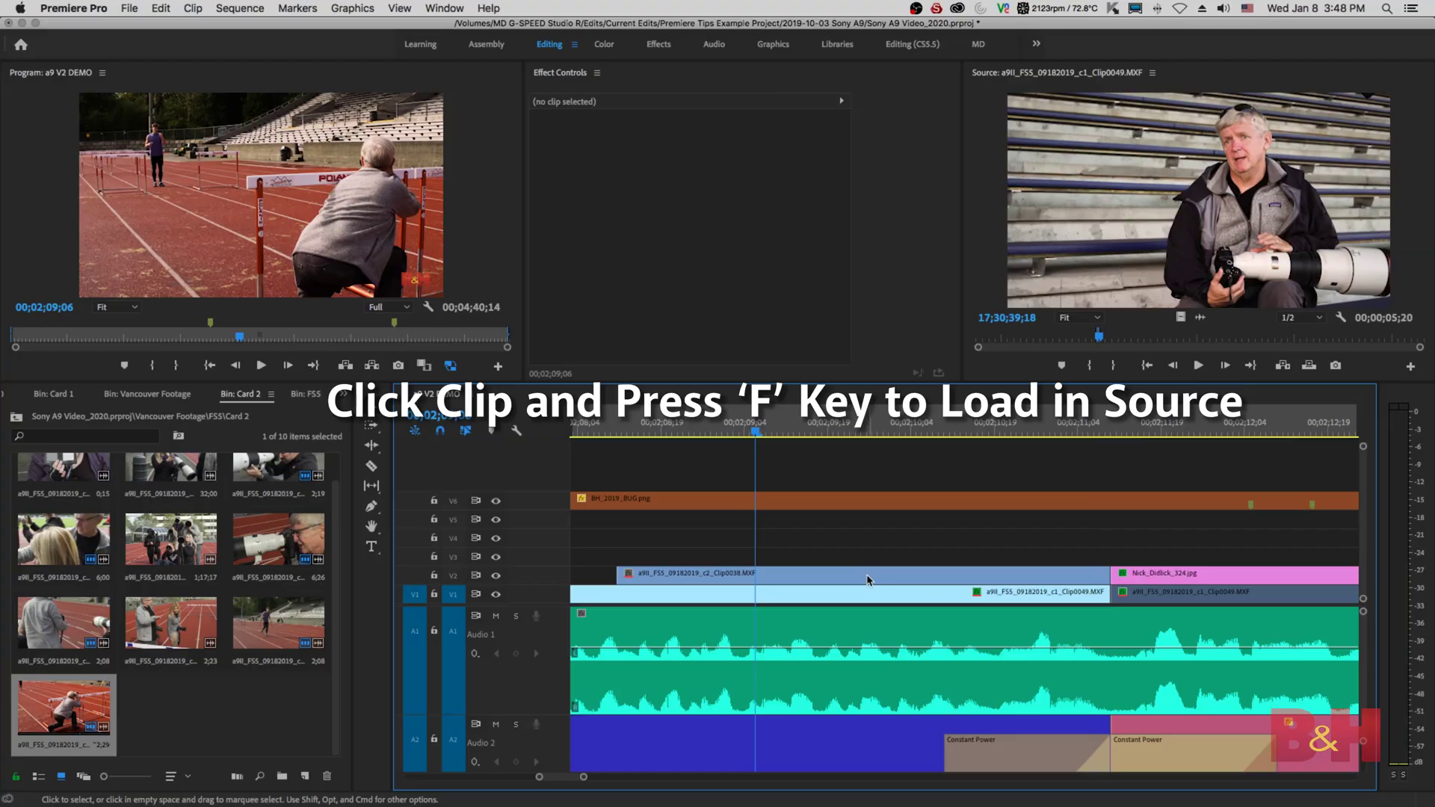
- Match-frame the V2 Clip0038 clip into the Source monitor and play earlier footage, stopping at 10;33;02;05
{"action": "left_click", "coordinate": [867, 580]}
{"action": "key", "text": "f"}
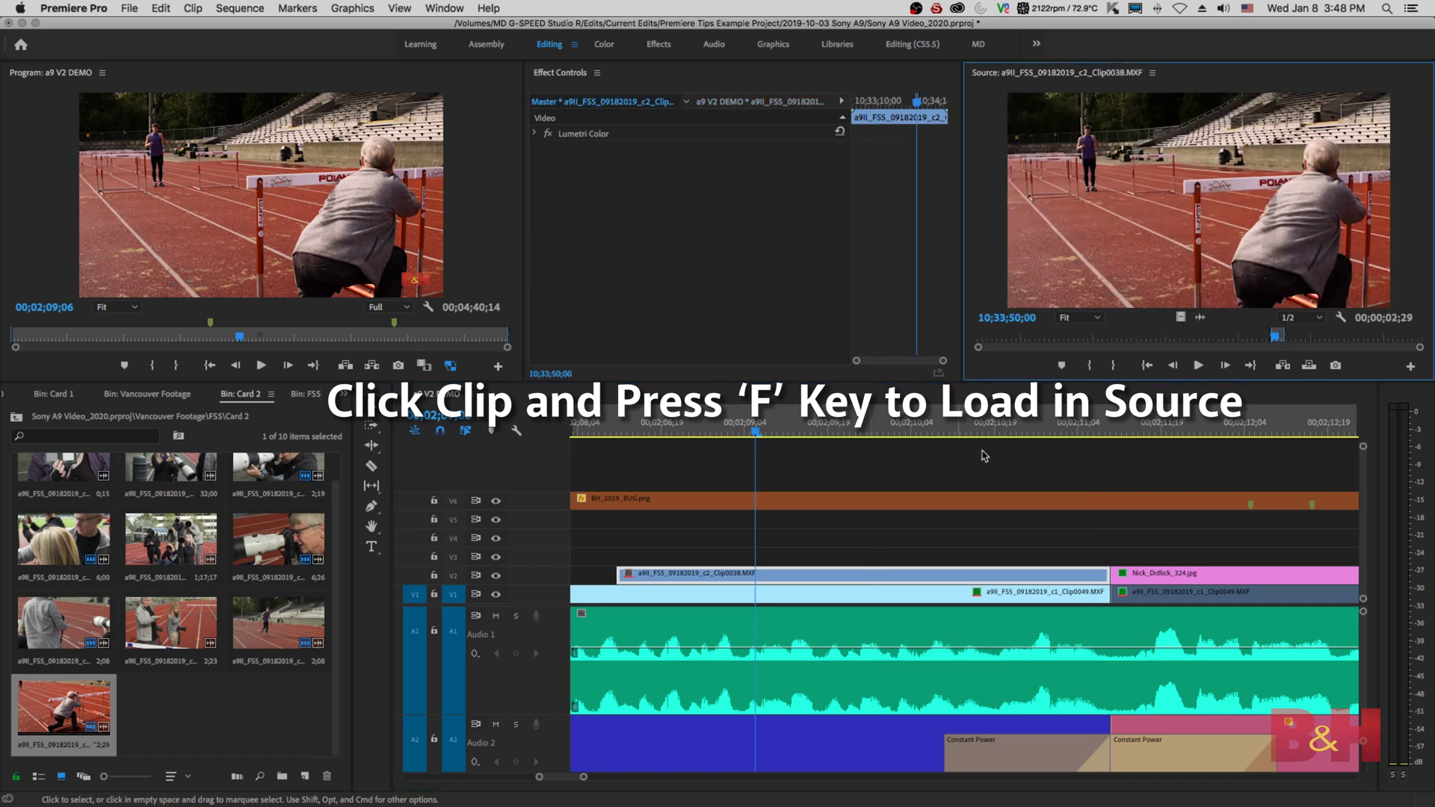
{"action": "left_click_drag", "start_coordinate": [1136, 342], "coordinate": [1045, 342]}
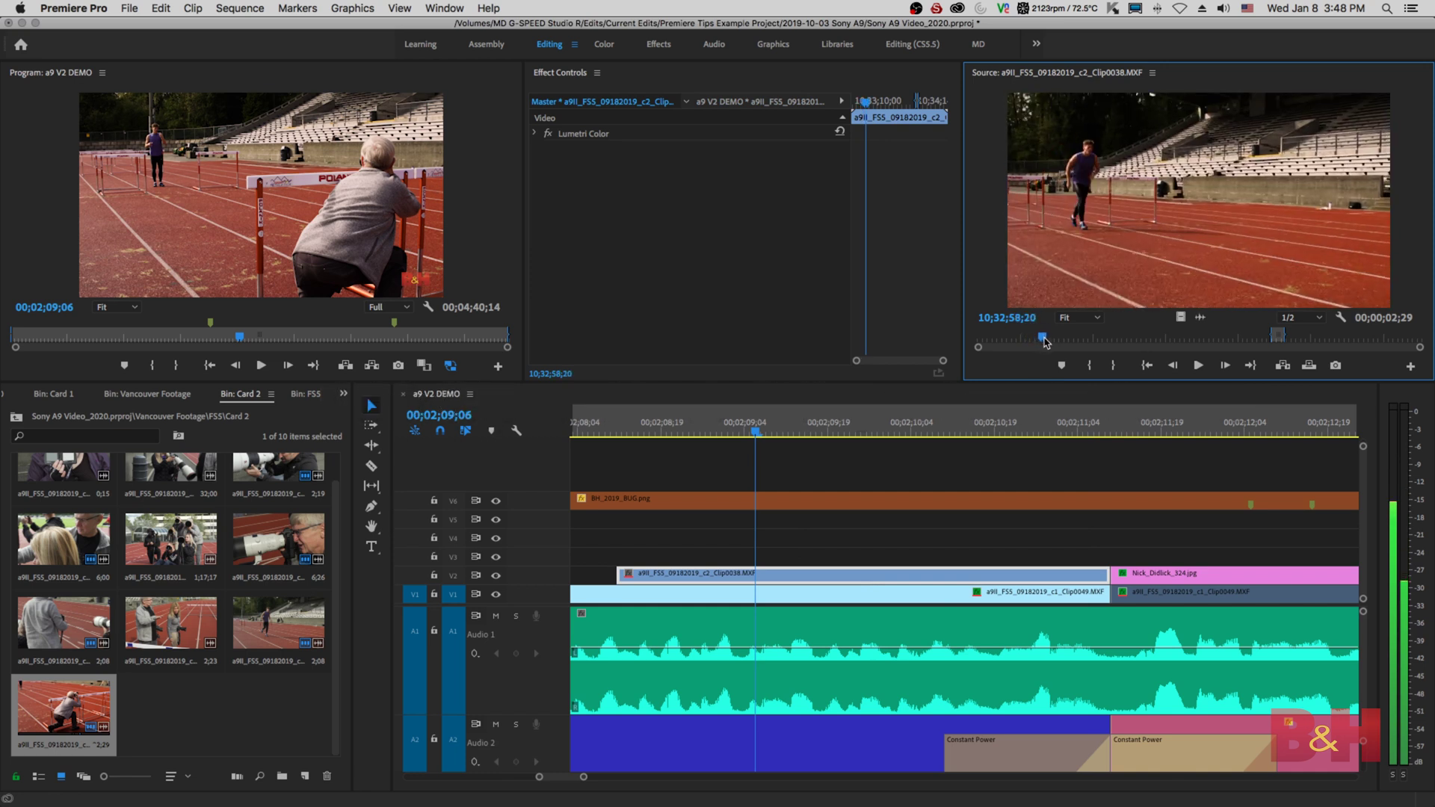
{"action": "key", "text": "space"}
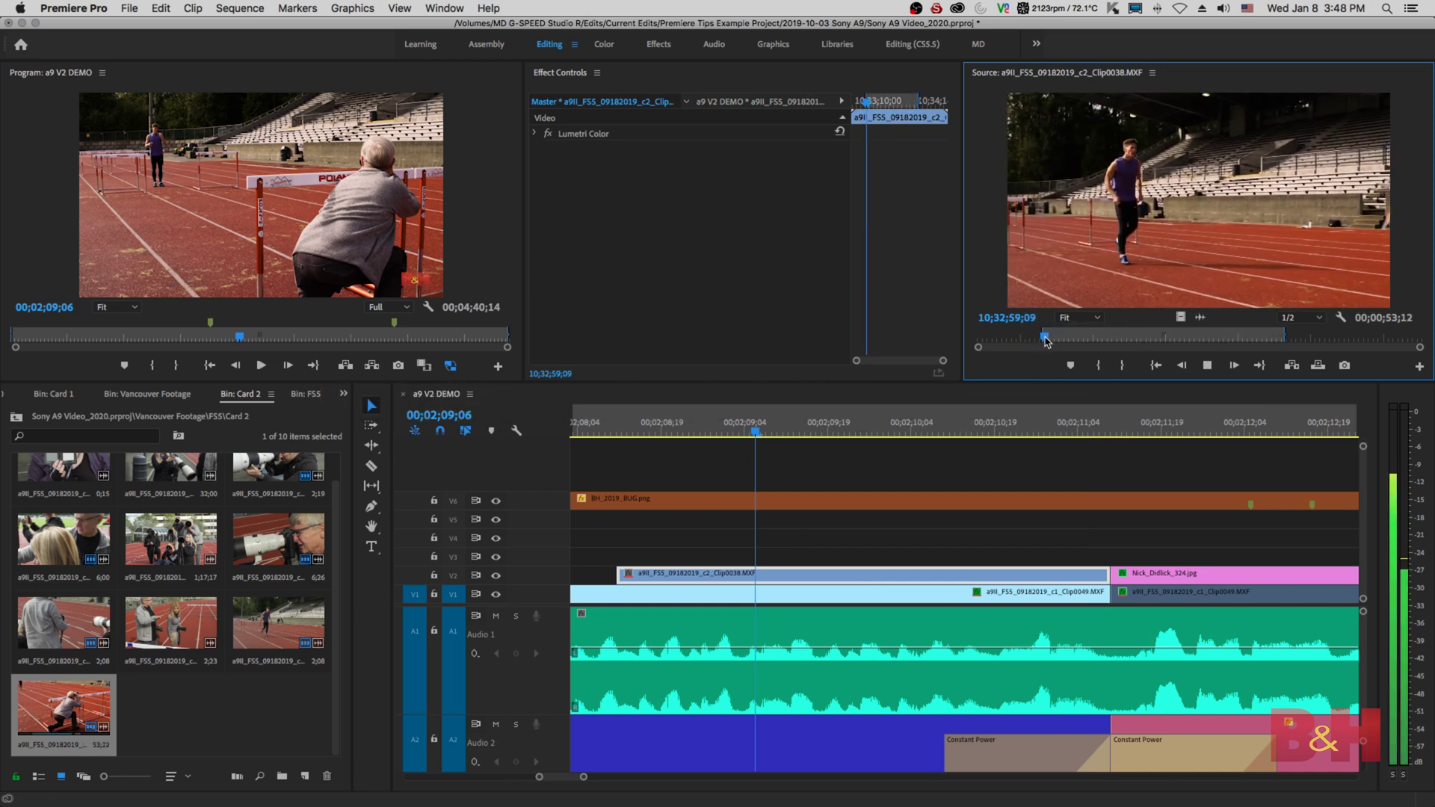
{"action": "key", "text": "space"}
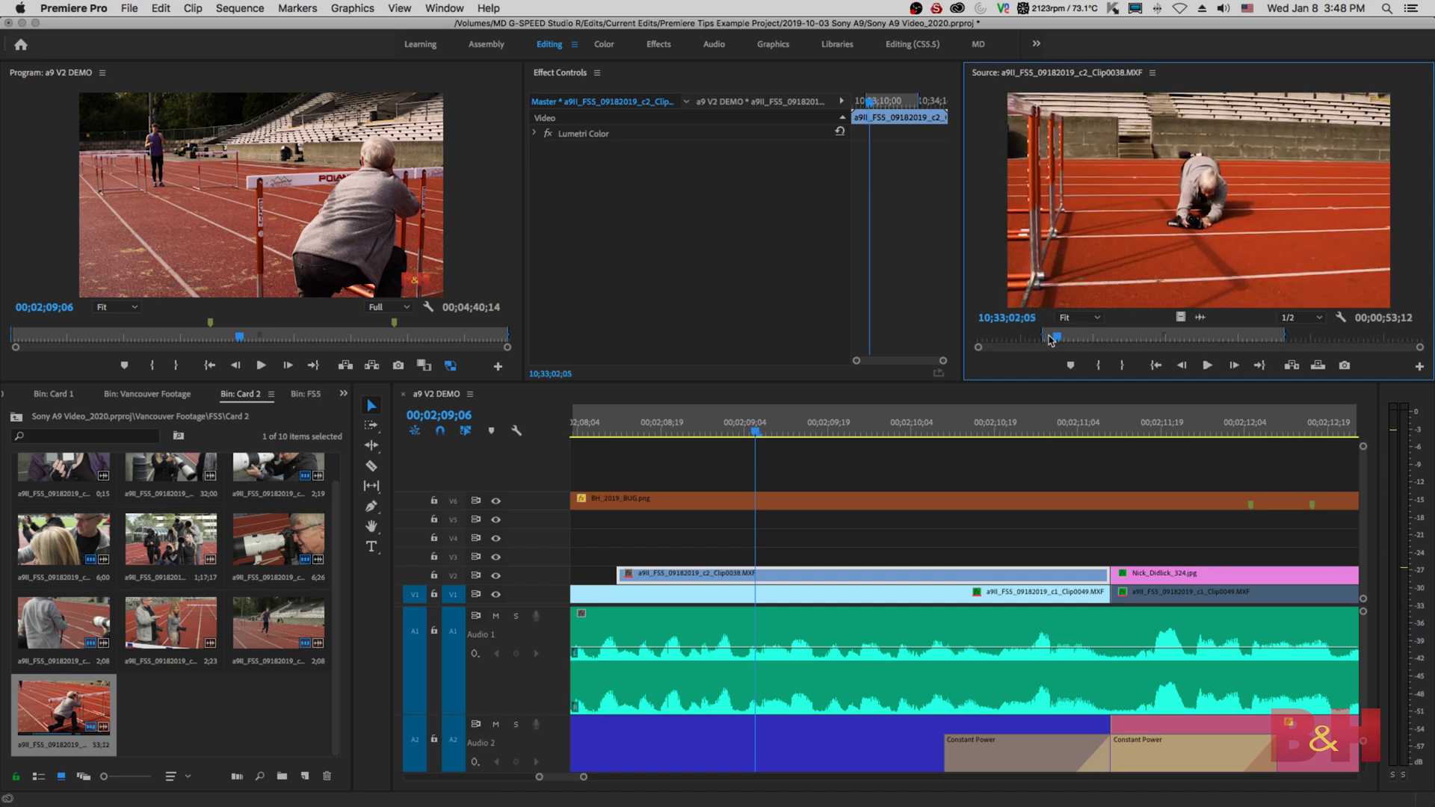
- Place the longer Clip0038 source take on V3, then move it down to overwrite the V2 clip
{"action": "left_click_drag", "start_coordinate": [1136, 367], "coordinate": [656, 555]}
{"action": "left_click", "coordinate": [753, 534]}
{"action": "left_click", "coordinate": [772, 578]}
{"action": "left_click_drag", "start_coordinate": [772, 556], "coordinate": [772, 576]}
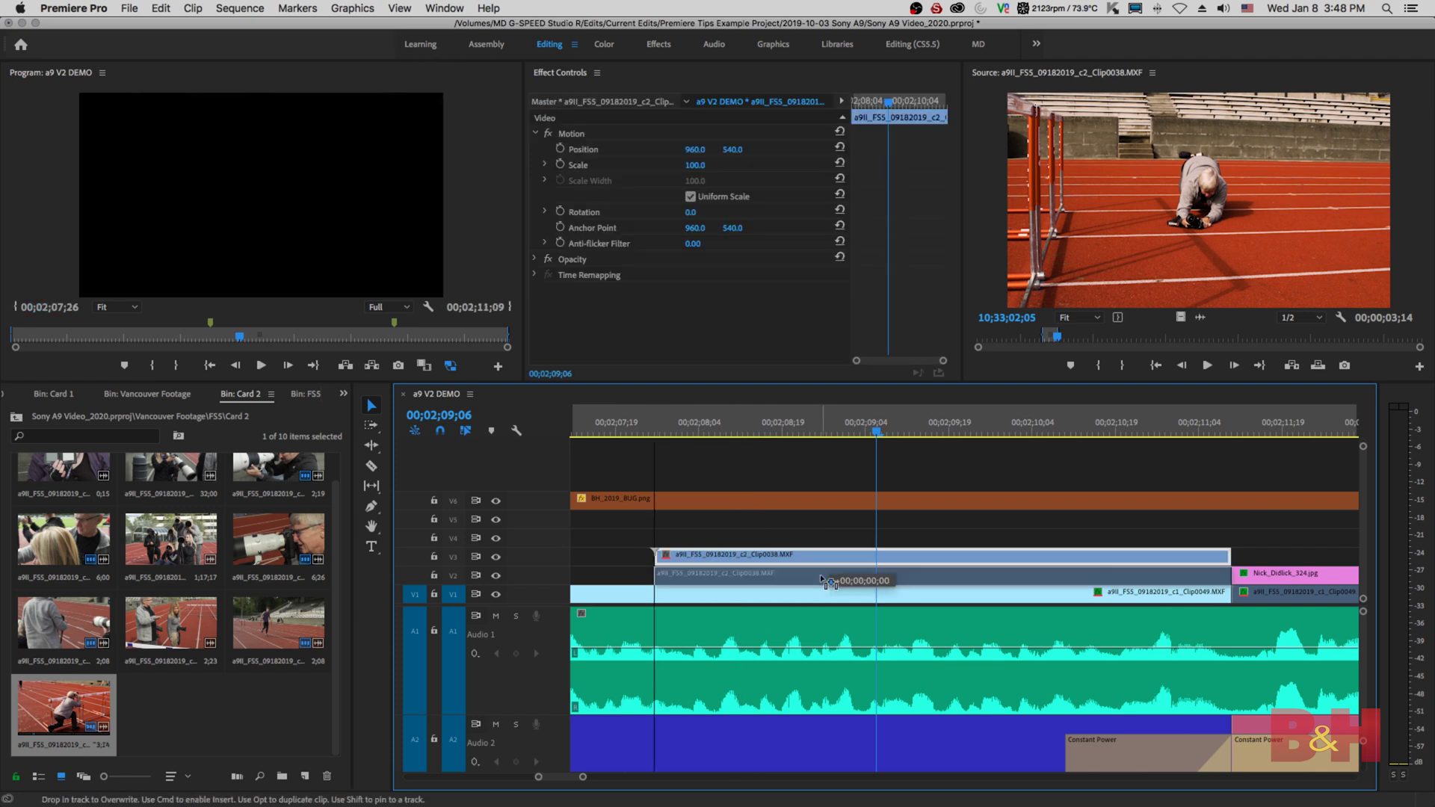
- Play back the edited section and park the playhead at 00;02;11;00
{"action": "key", "text": "space"}
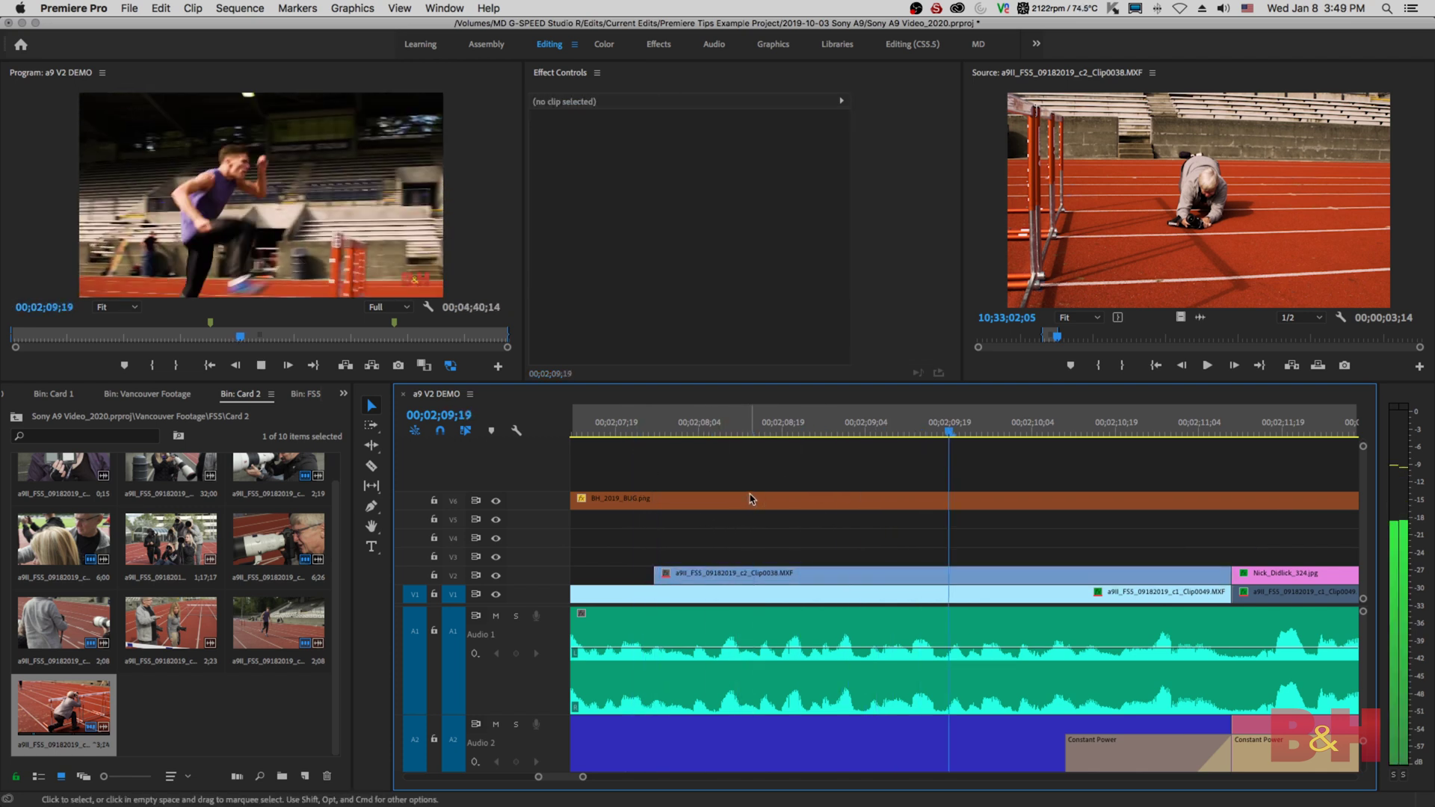
{"action": "key", "text": "space"}
{"action": "left_click", "coordinate": [1175, 436]}
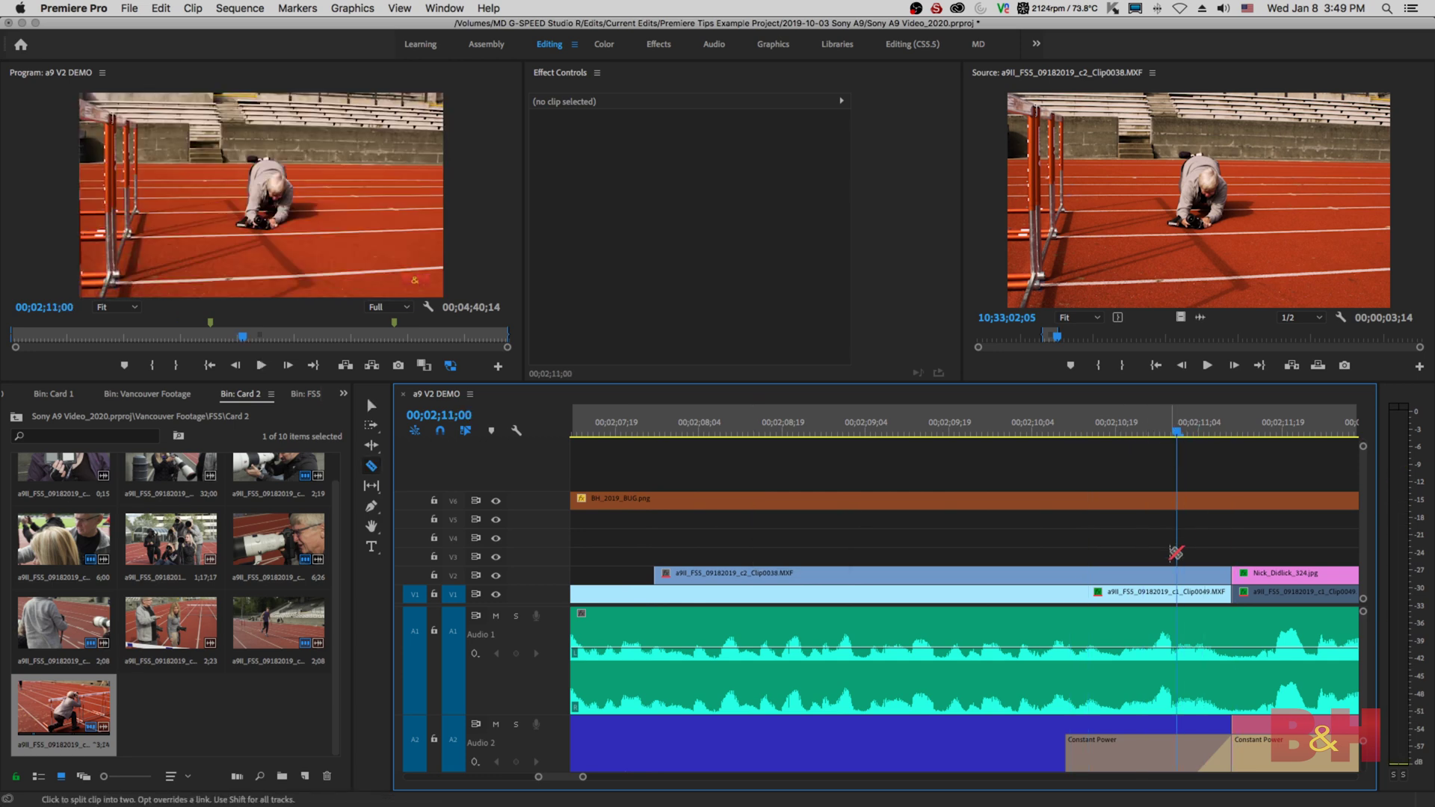